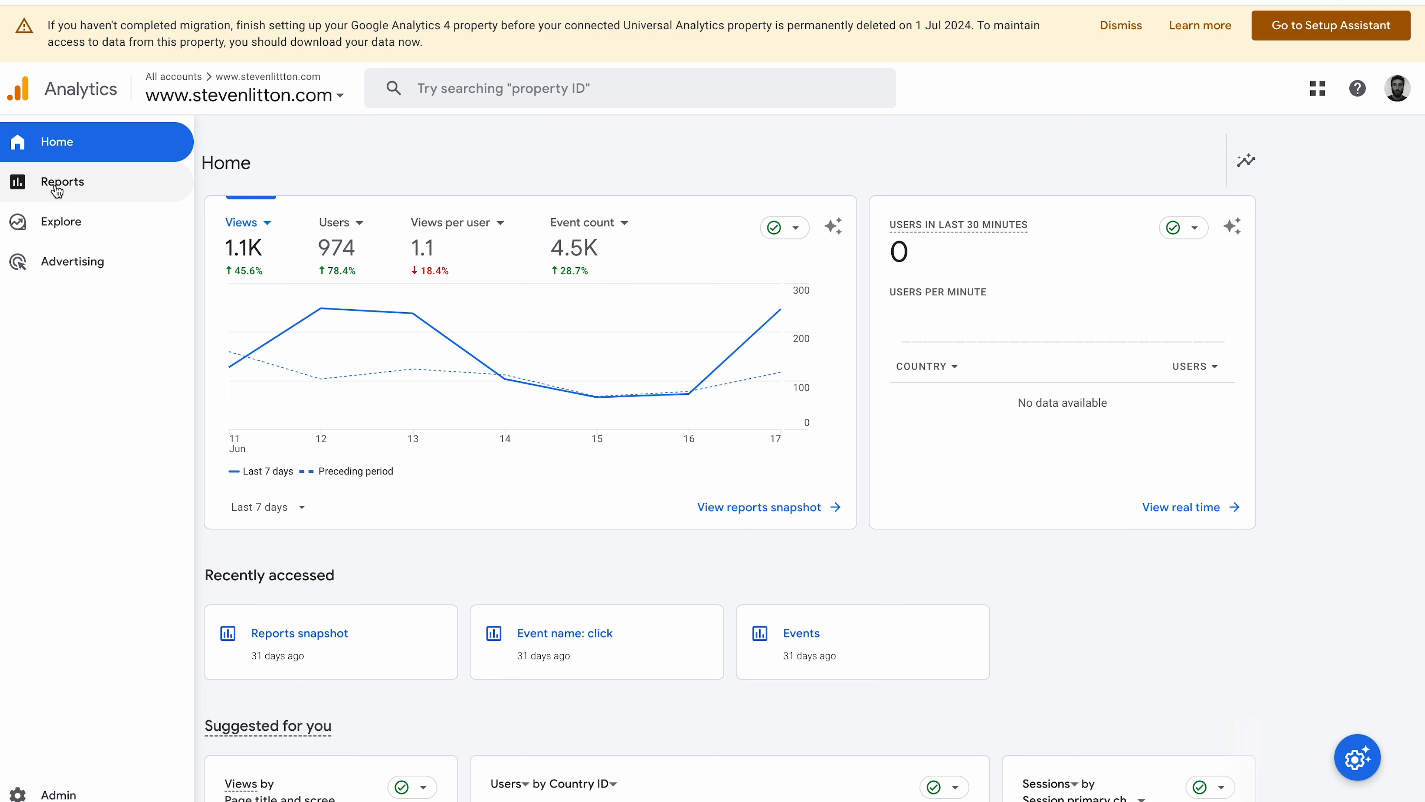
Create a new blank exploration in the Explore section.
left_click(63, 190)
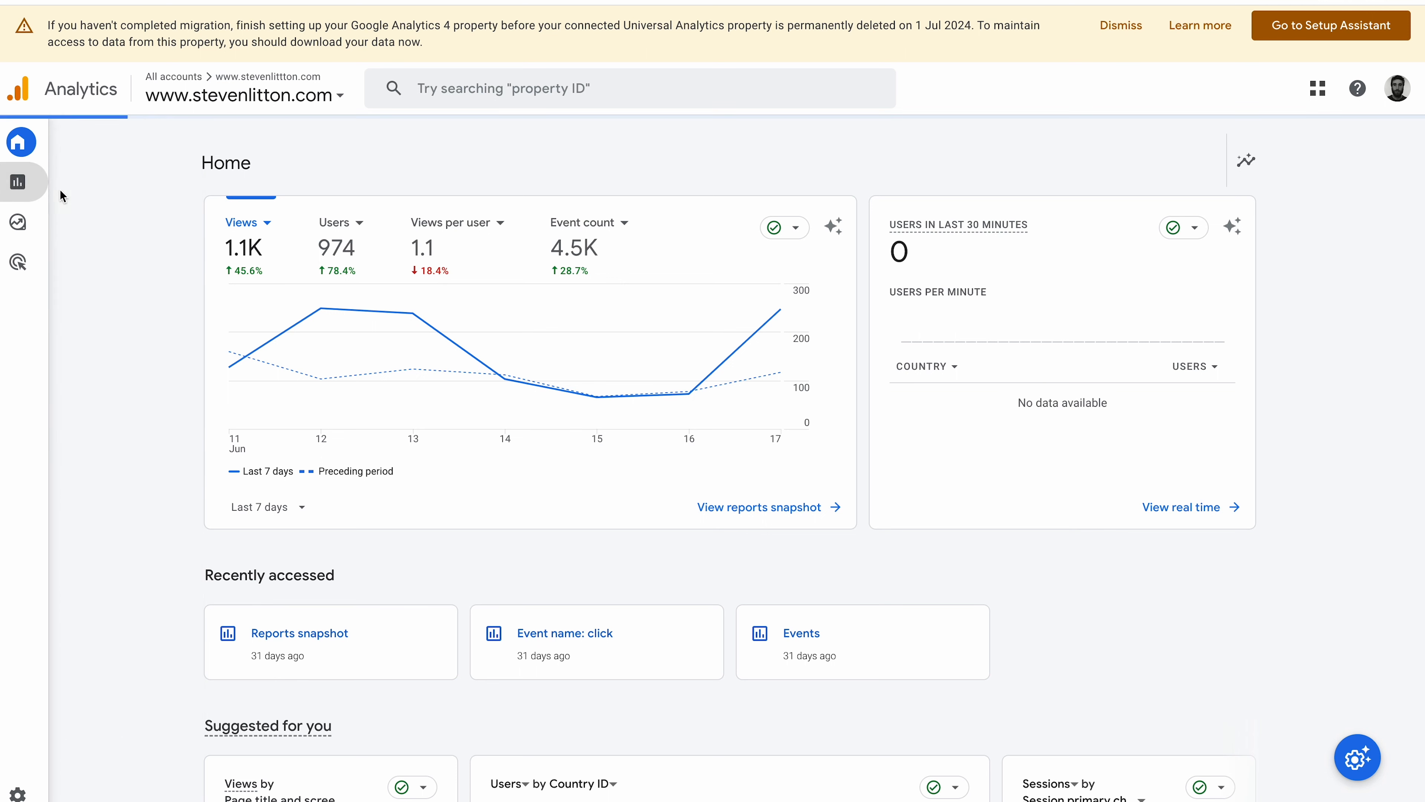
mouse_move(56, 220)
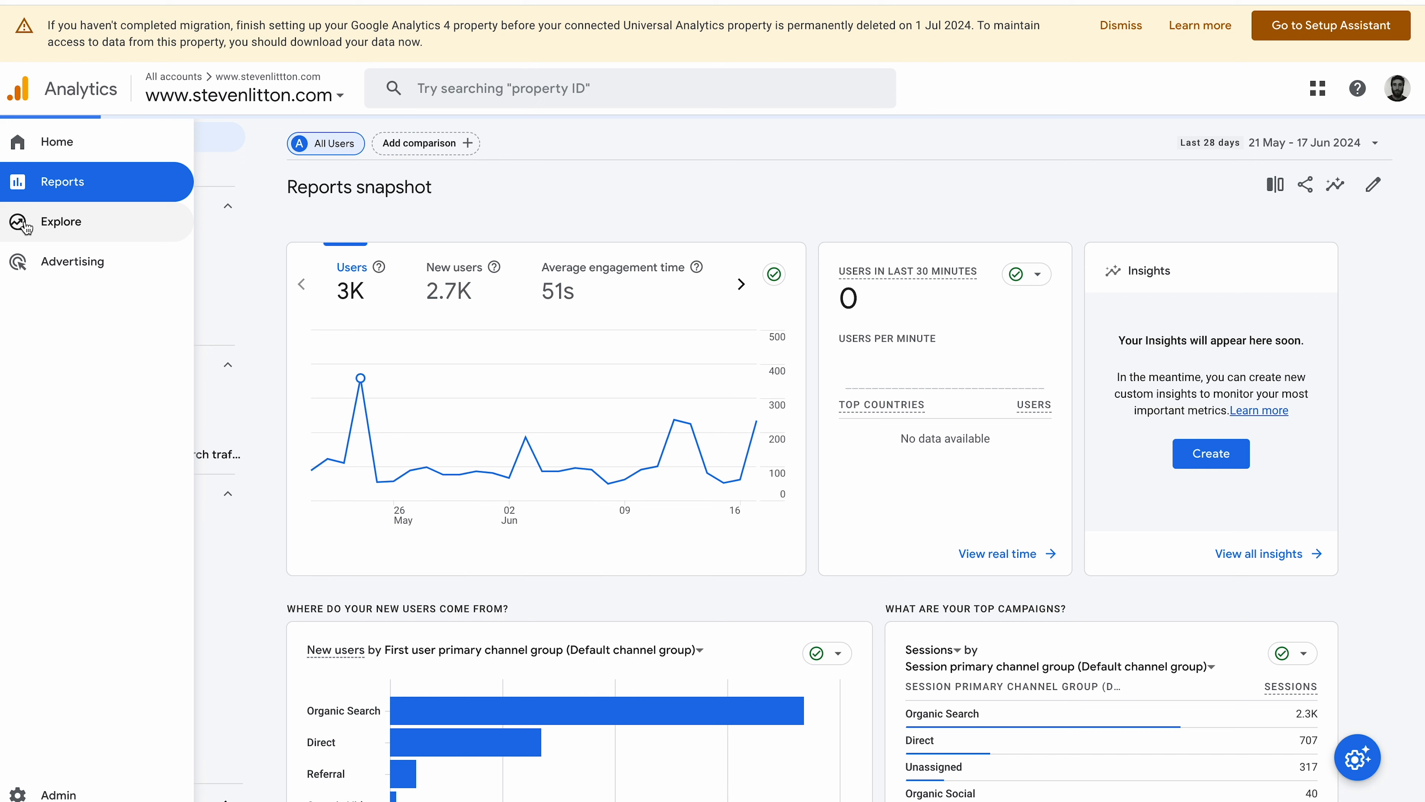
left_click(64, 230)
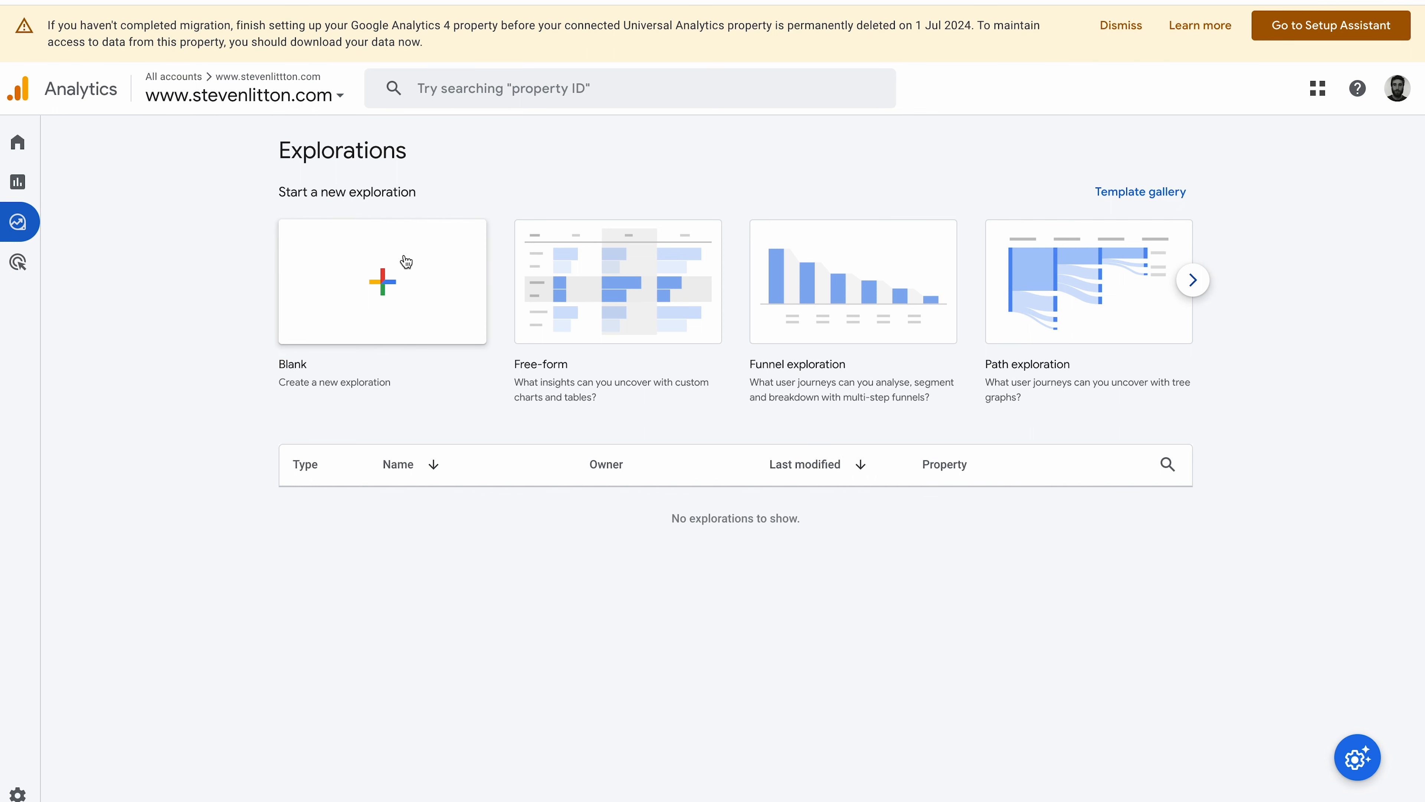
left_click(352, 274)
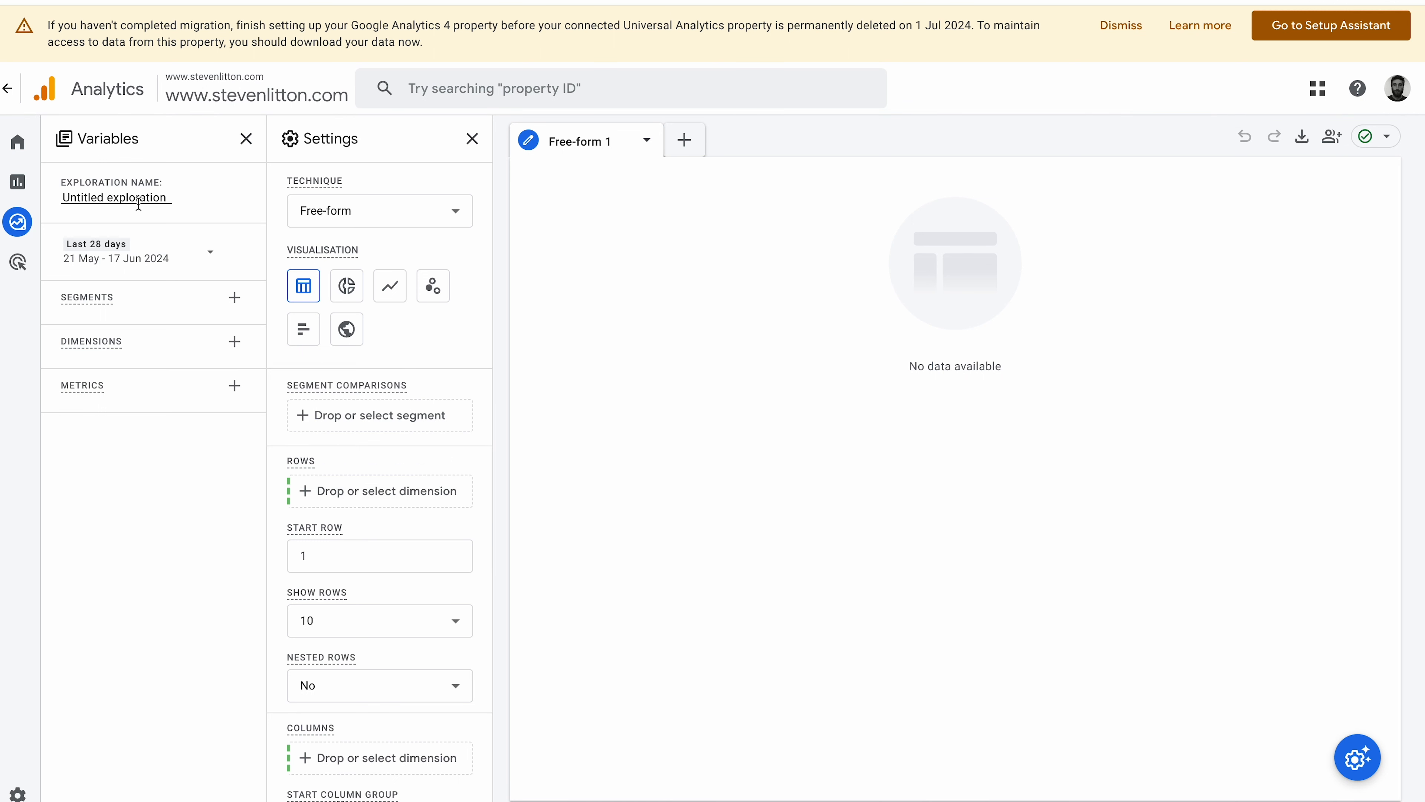
Rename the untitled exploration as "Outbound Clicks".
left_click_drag(81, 197, 160, 235)
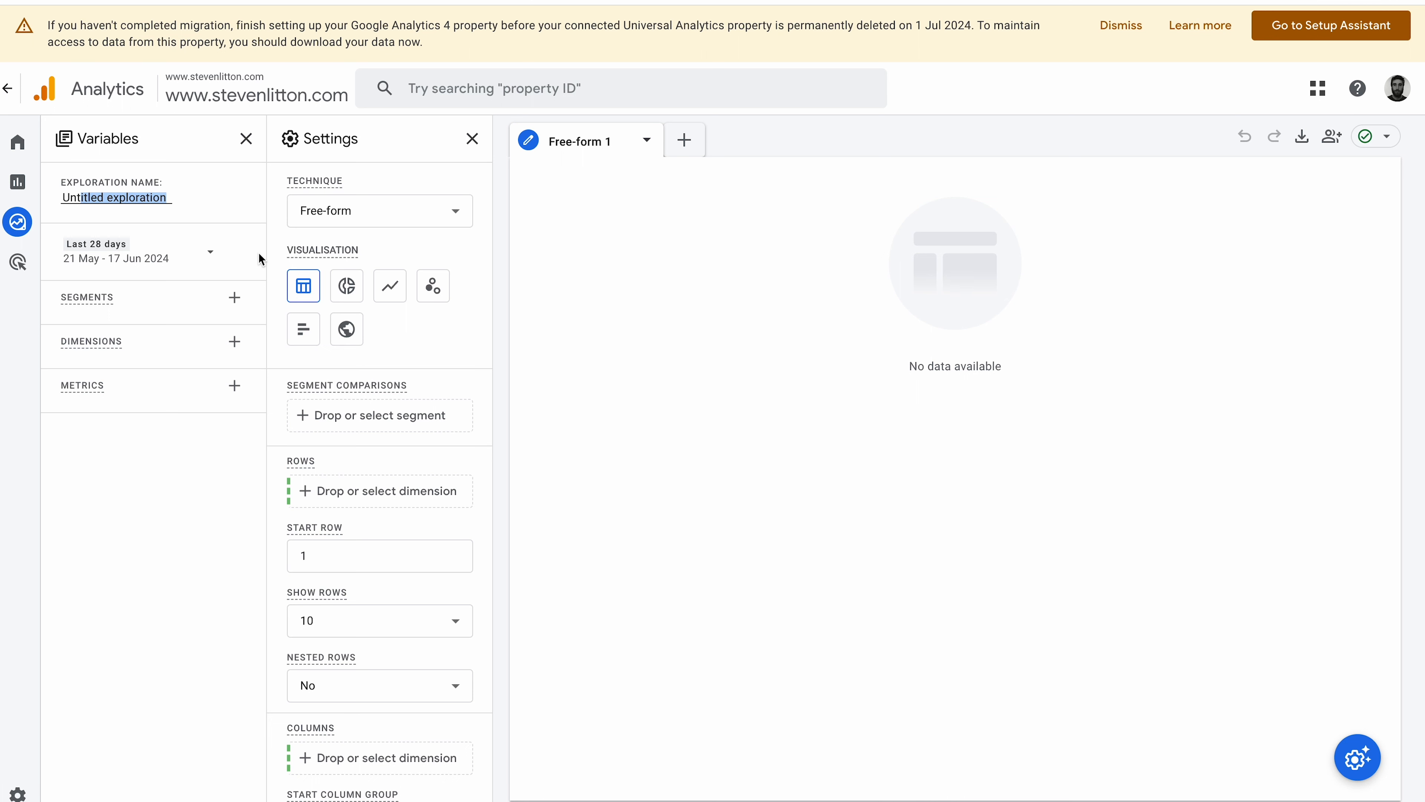
key("BackSpace")
key("BackSpace")
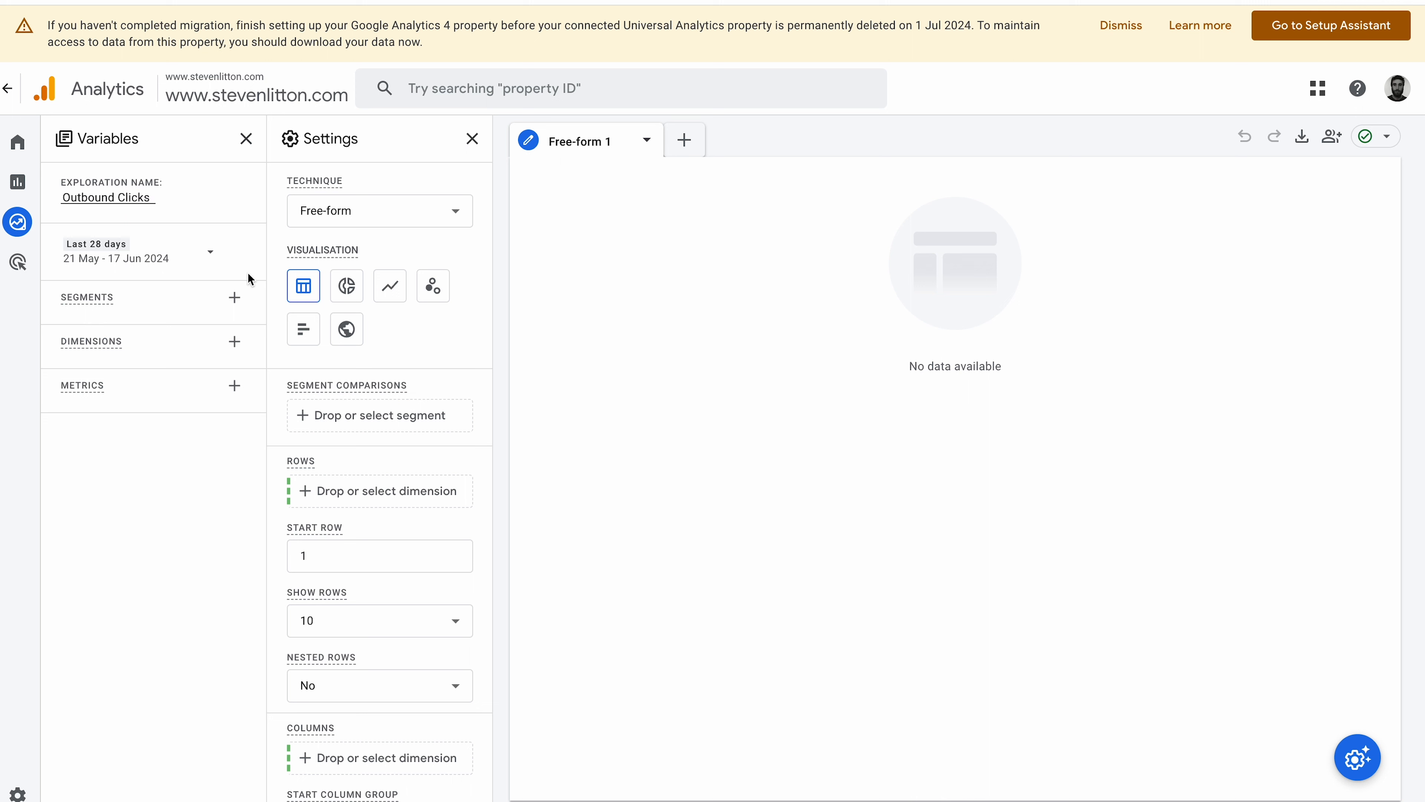
left_click(239, 203)
Apply the Last 28 days range, 21 May to 17 June 2024, as the exploration's date range.
left_click(187, 257)
scroll(387, 526, "down", 2)
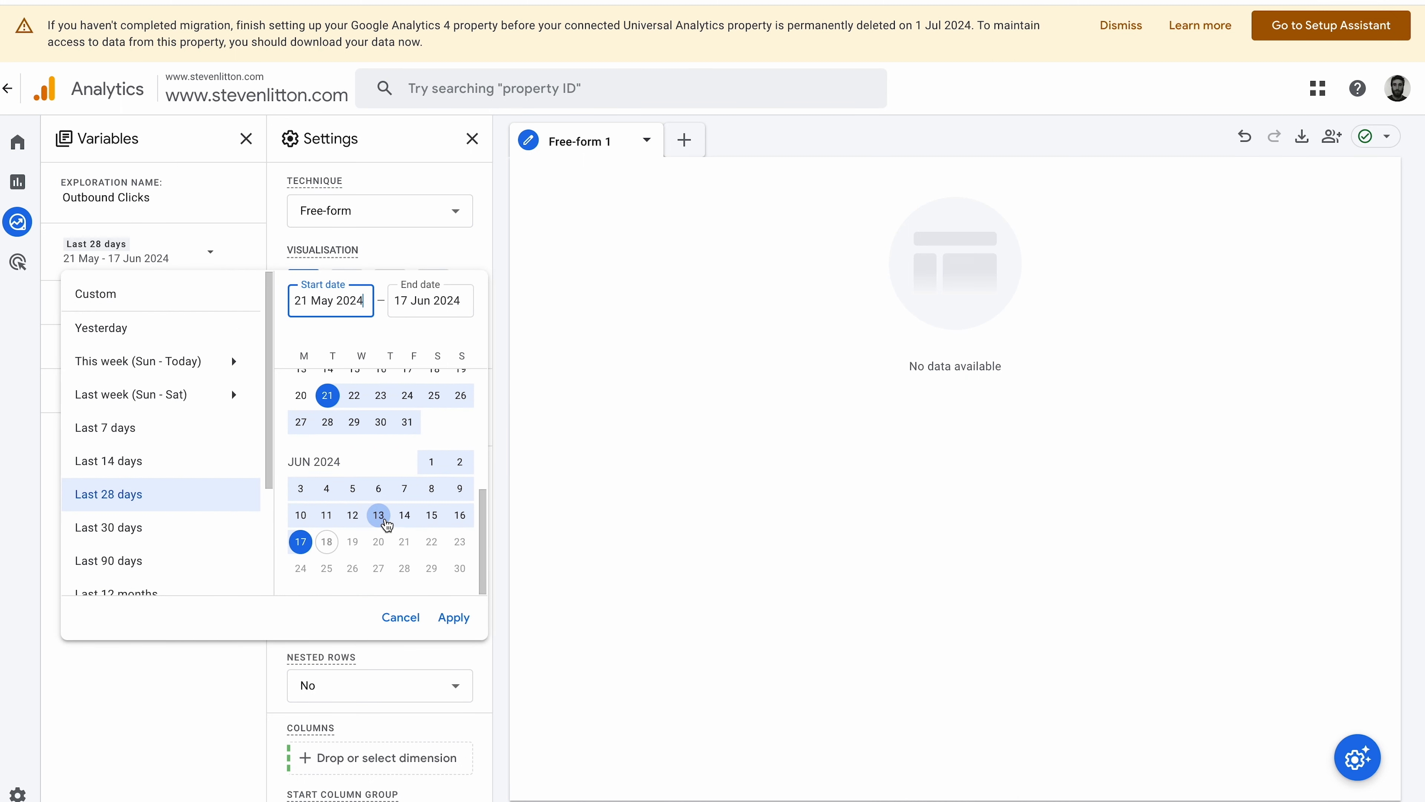
scroll(384, 458, "up", 1)
scroll(383, 456, "up", 1)
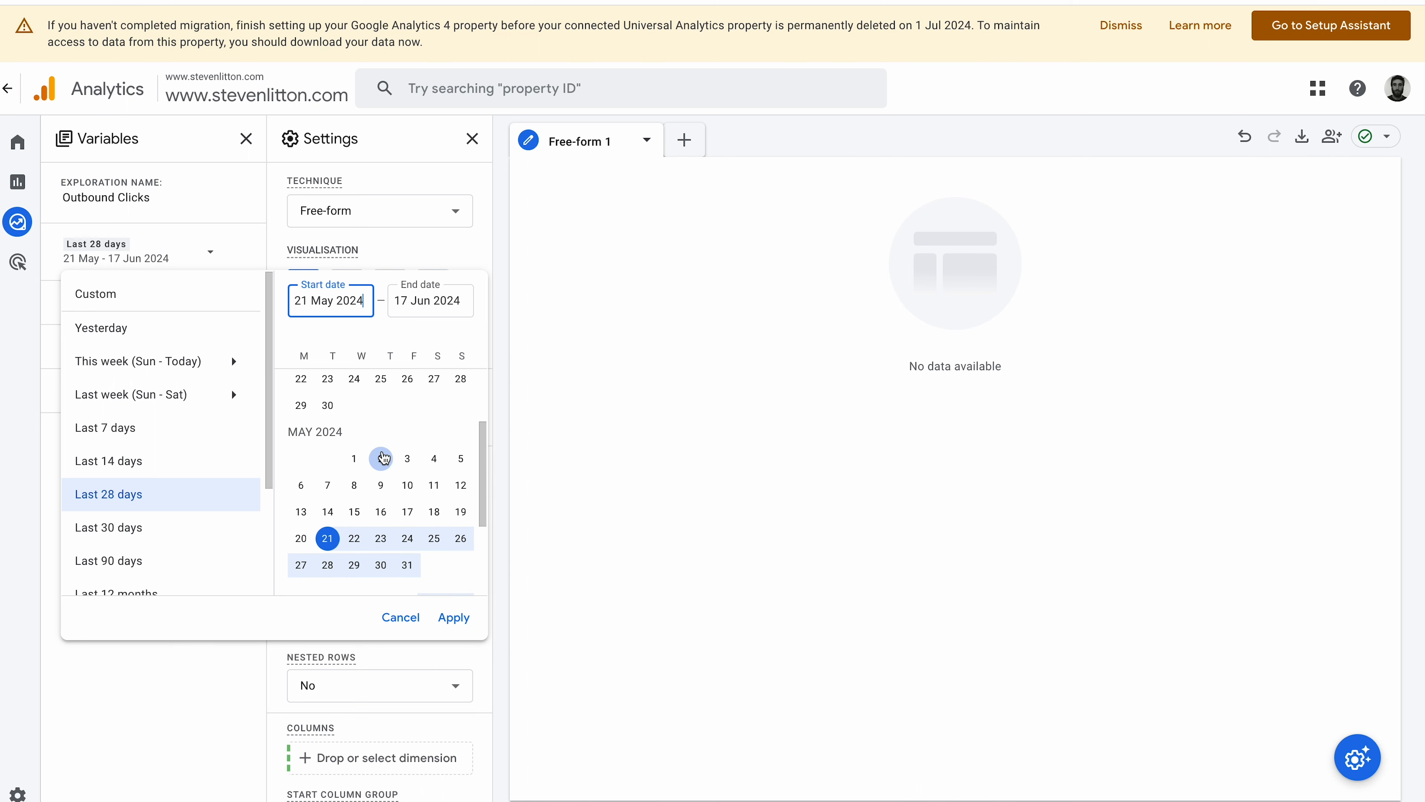
scroll(383, 457, "down", 2)
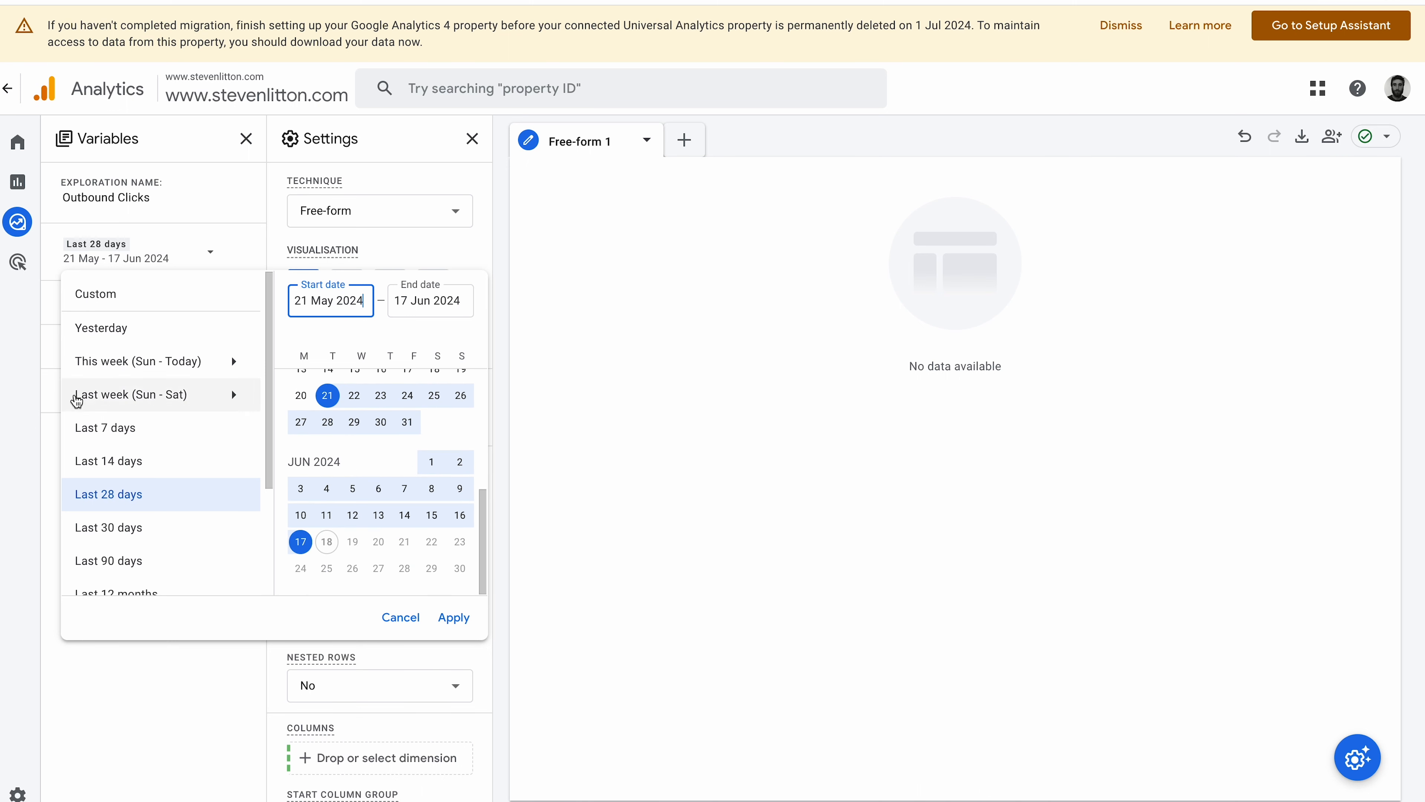
left_click(456, 617)
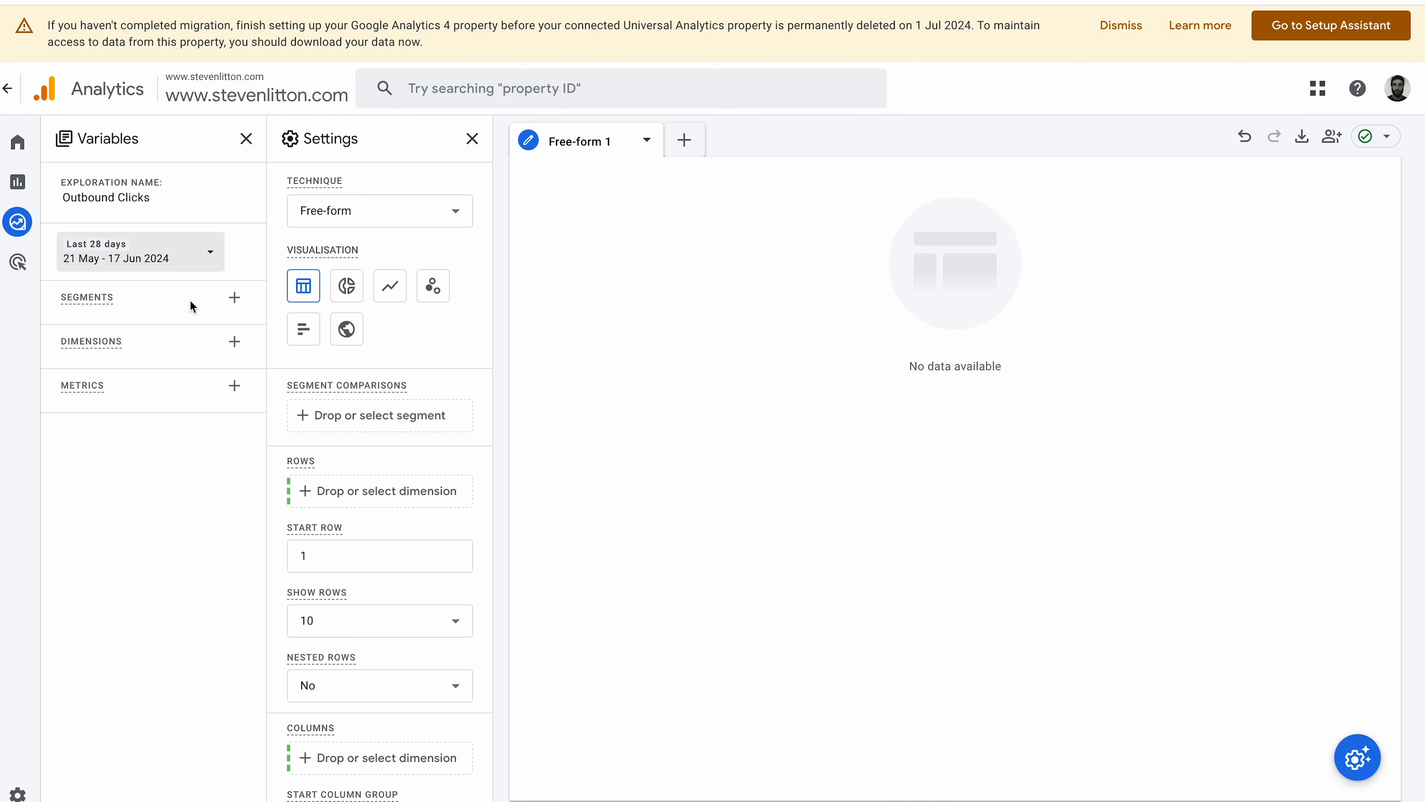
Find and import the Link domain, Link URL and Outbound dimensions into the exploration's variables.
left_click(230, 345)
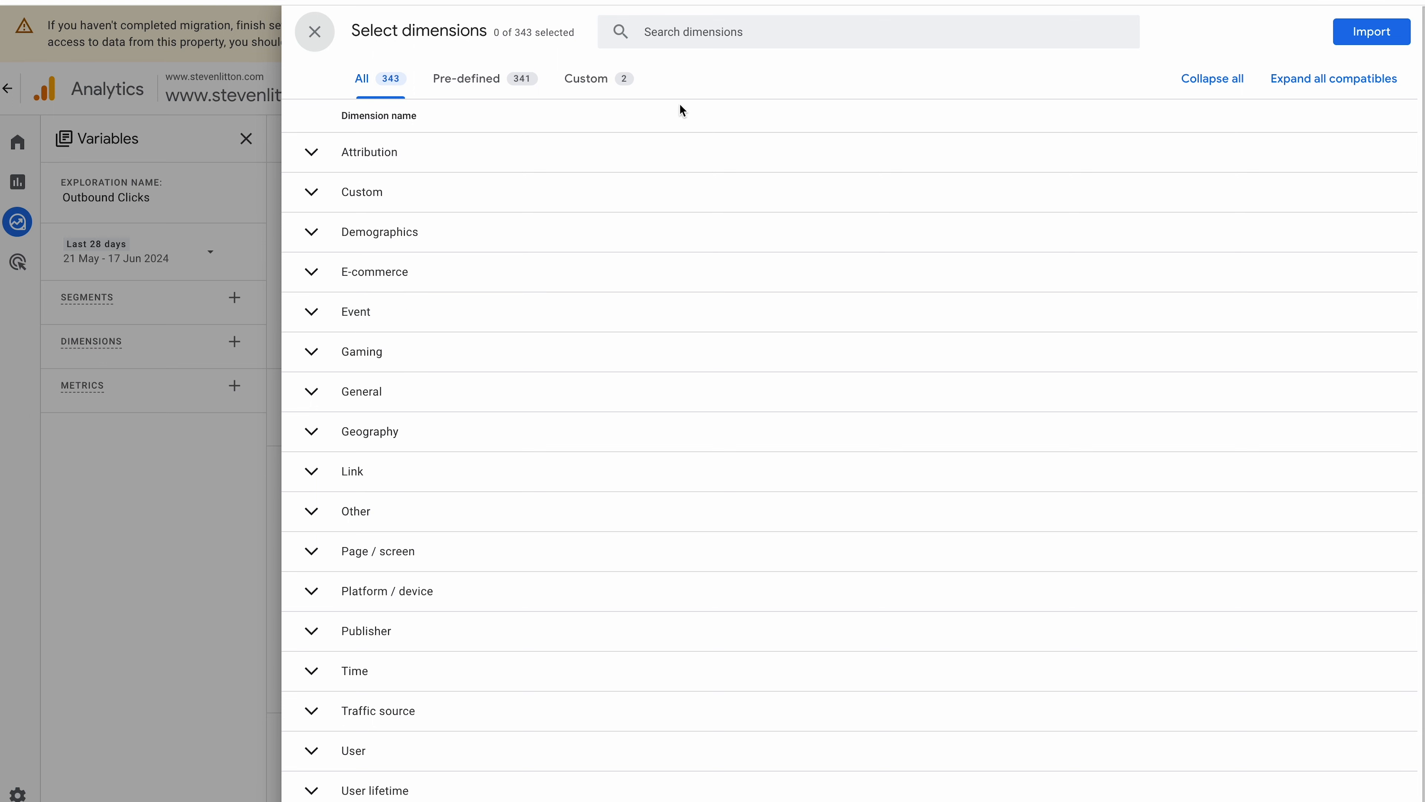
left_click(696, 28)
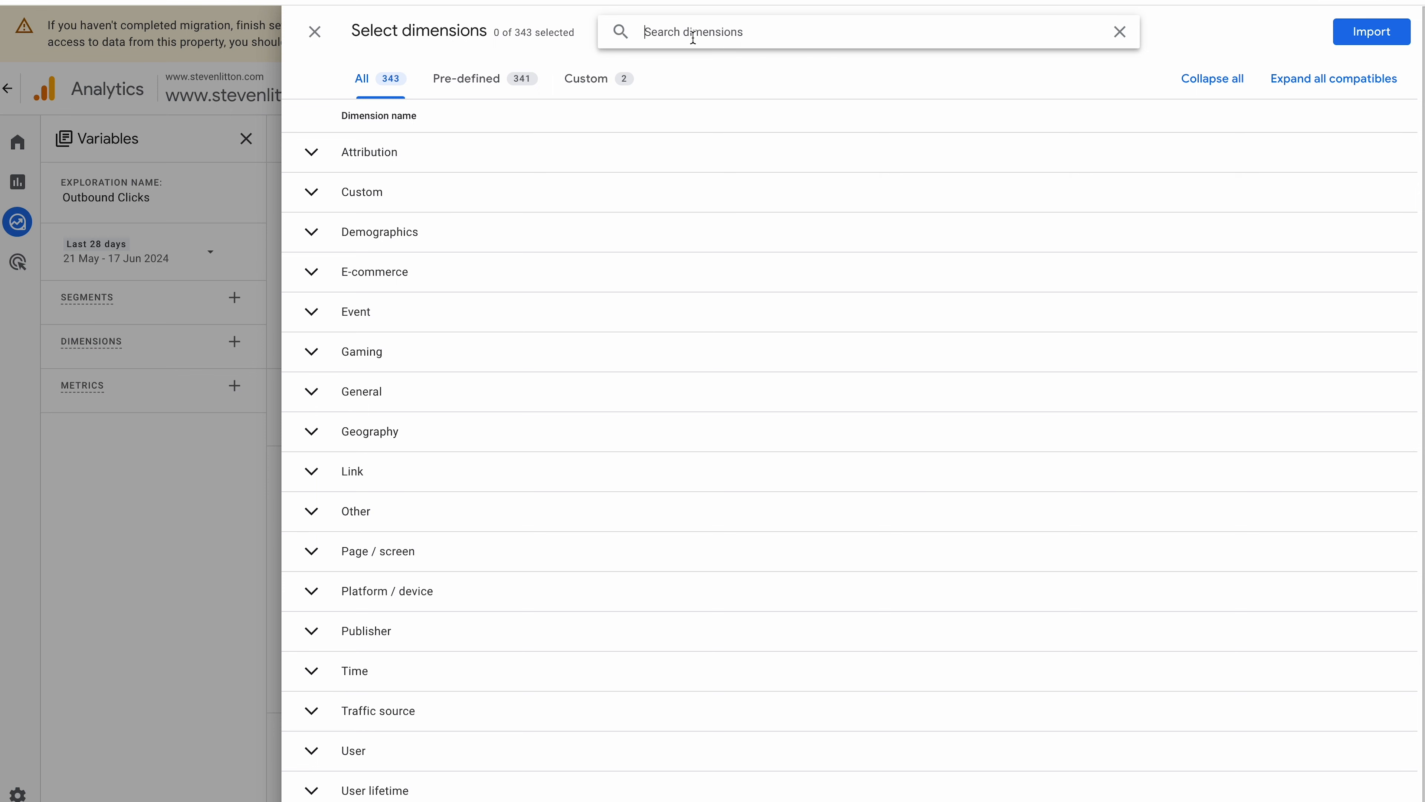
type("link do")
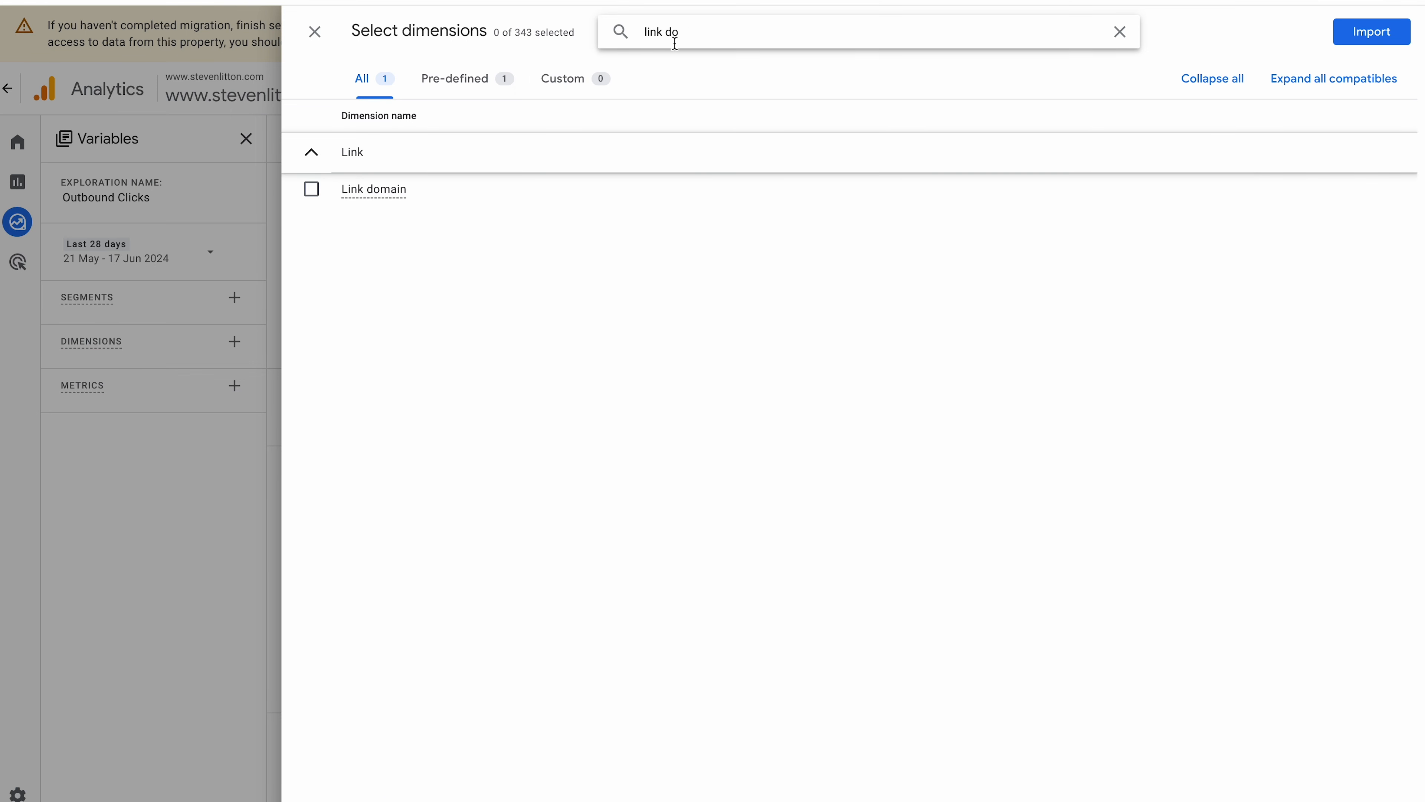
left_click(311, 189)
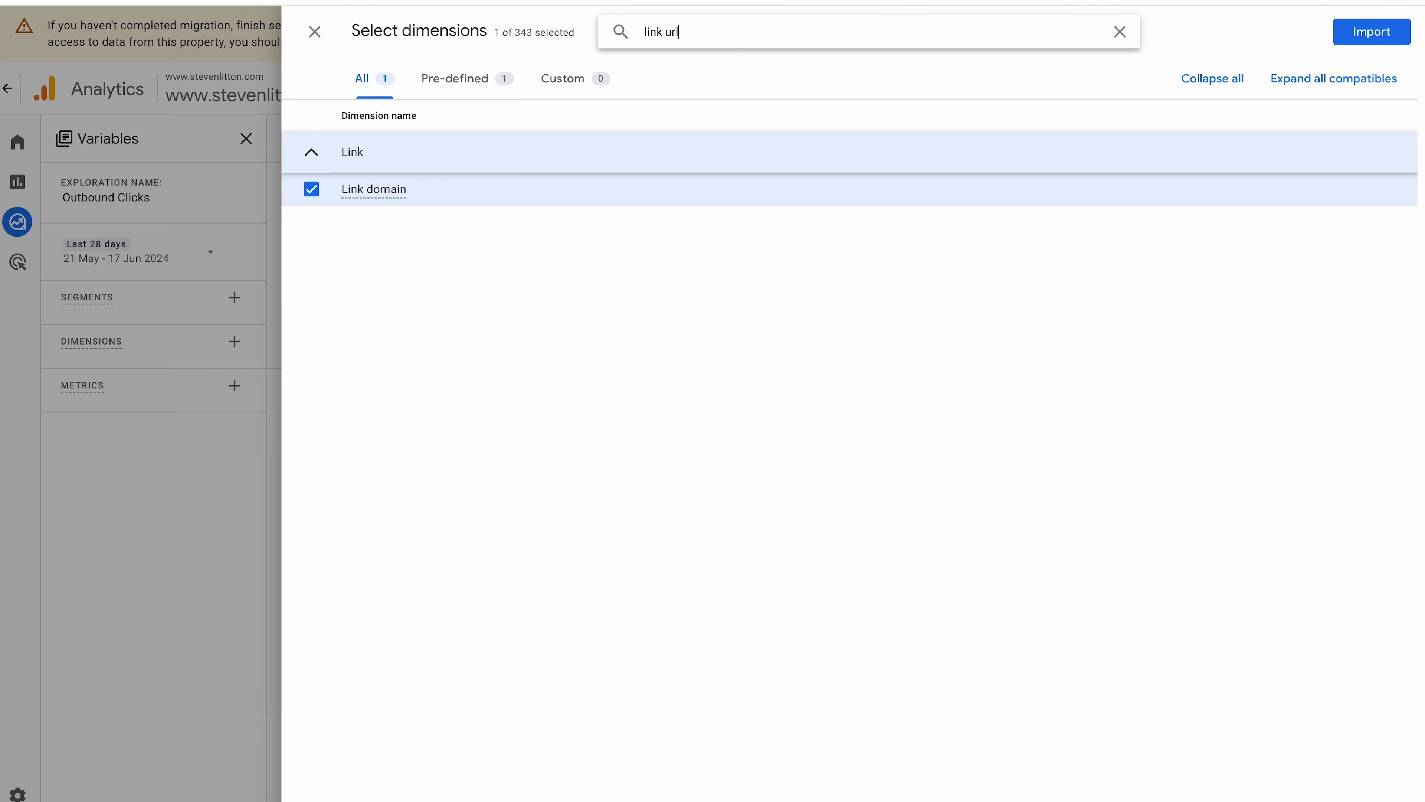
left_click(311, 189)
type("outbound")
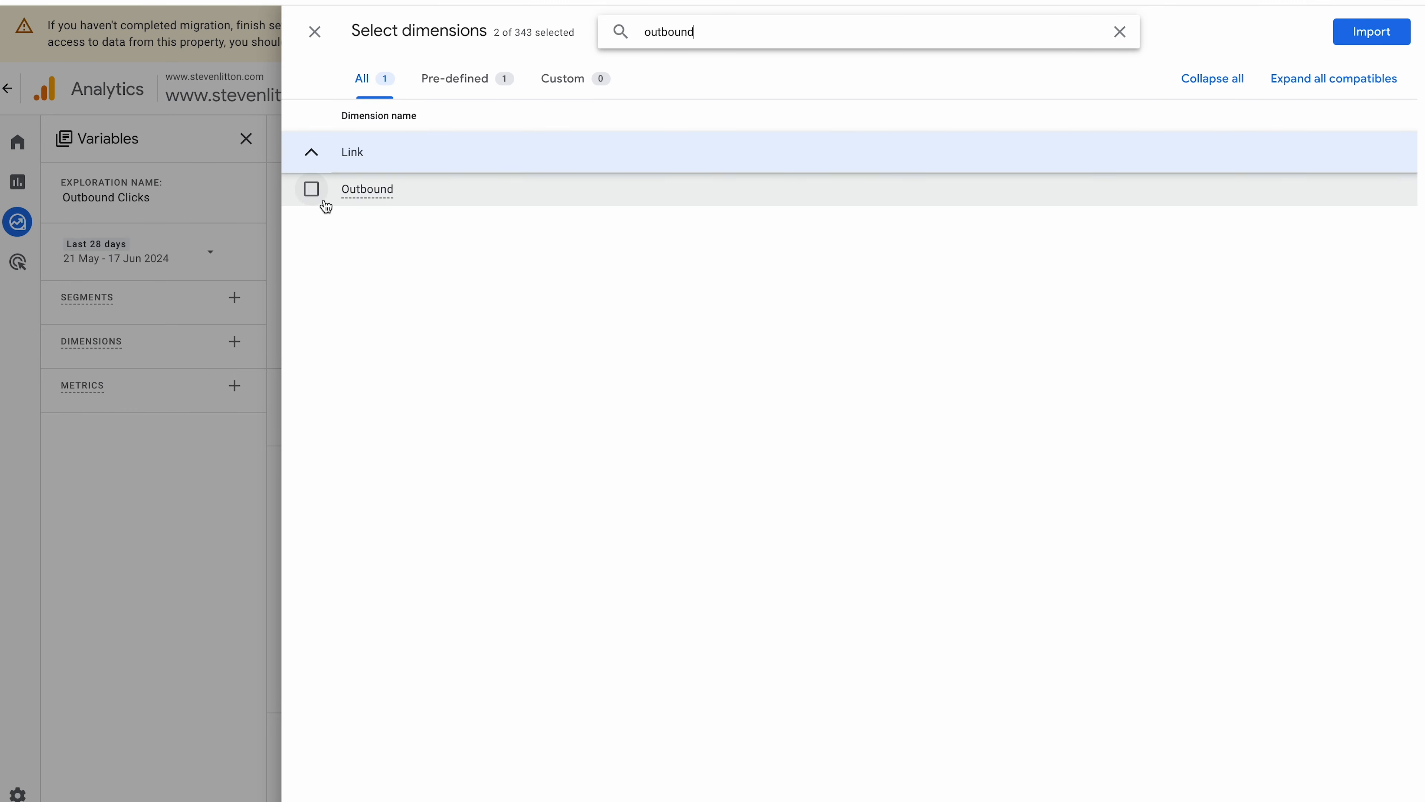
left_click(311, 189)
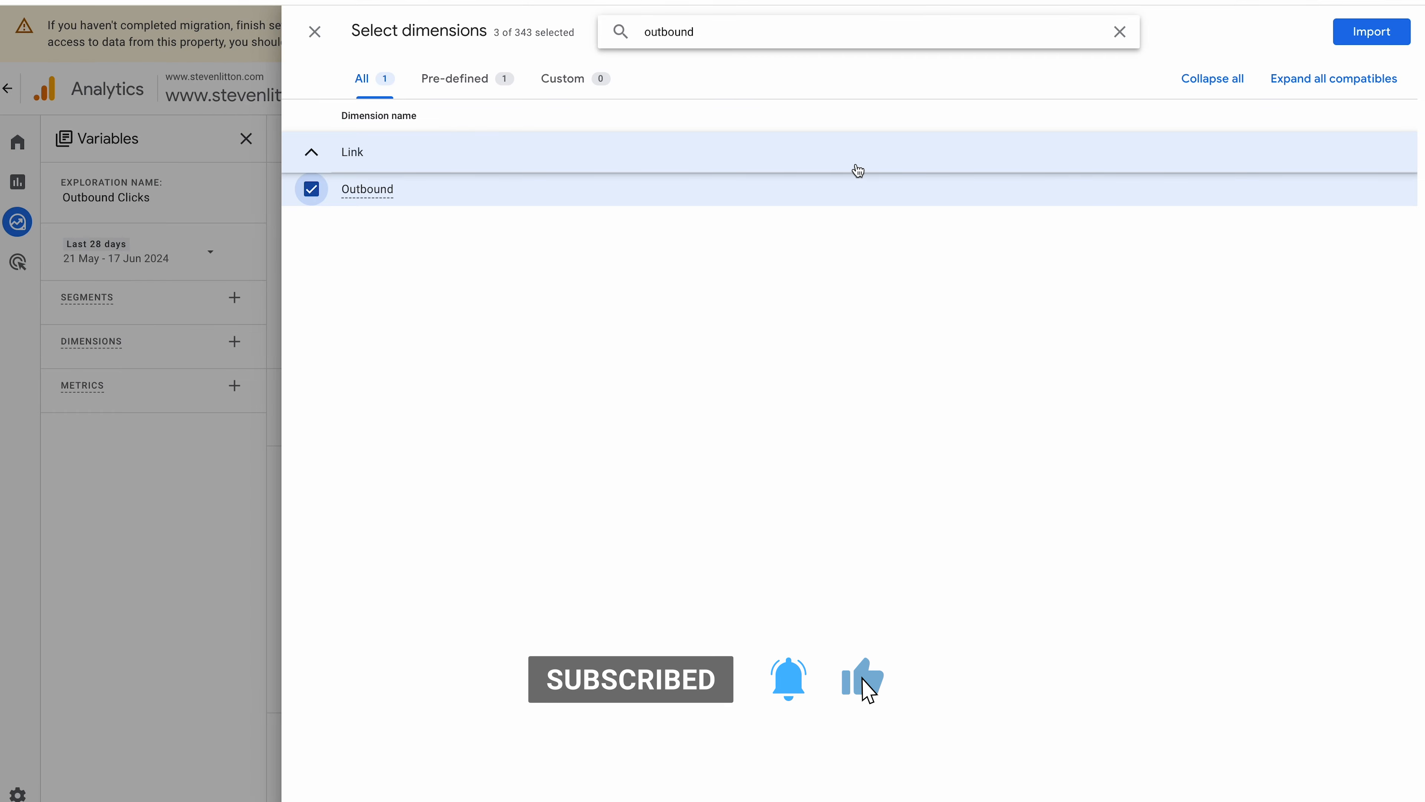
left_click(1364, 35)
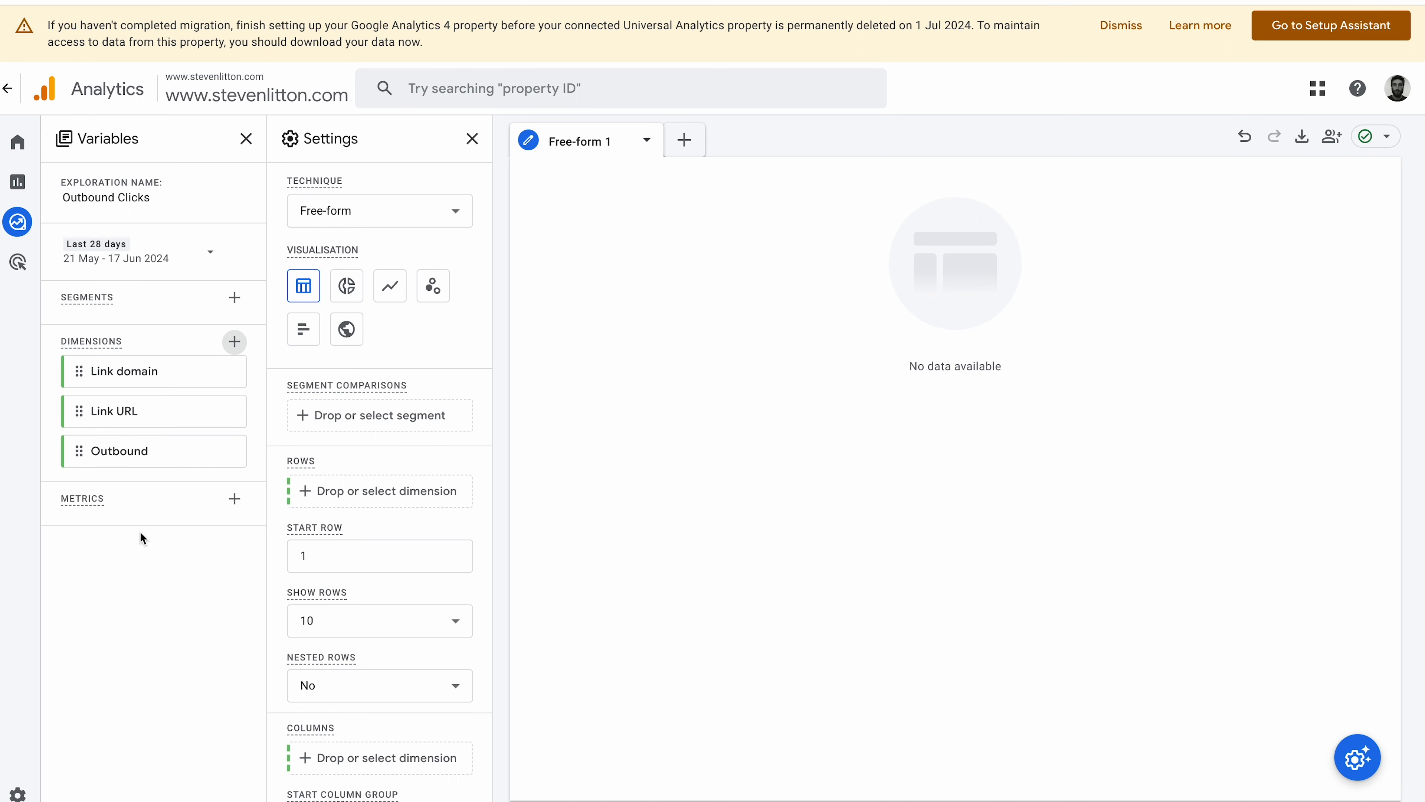
Find and import the Event count metric into the exploration's variables.
left_click(235, 499)
left_click(662, 45)
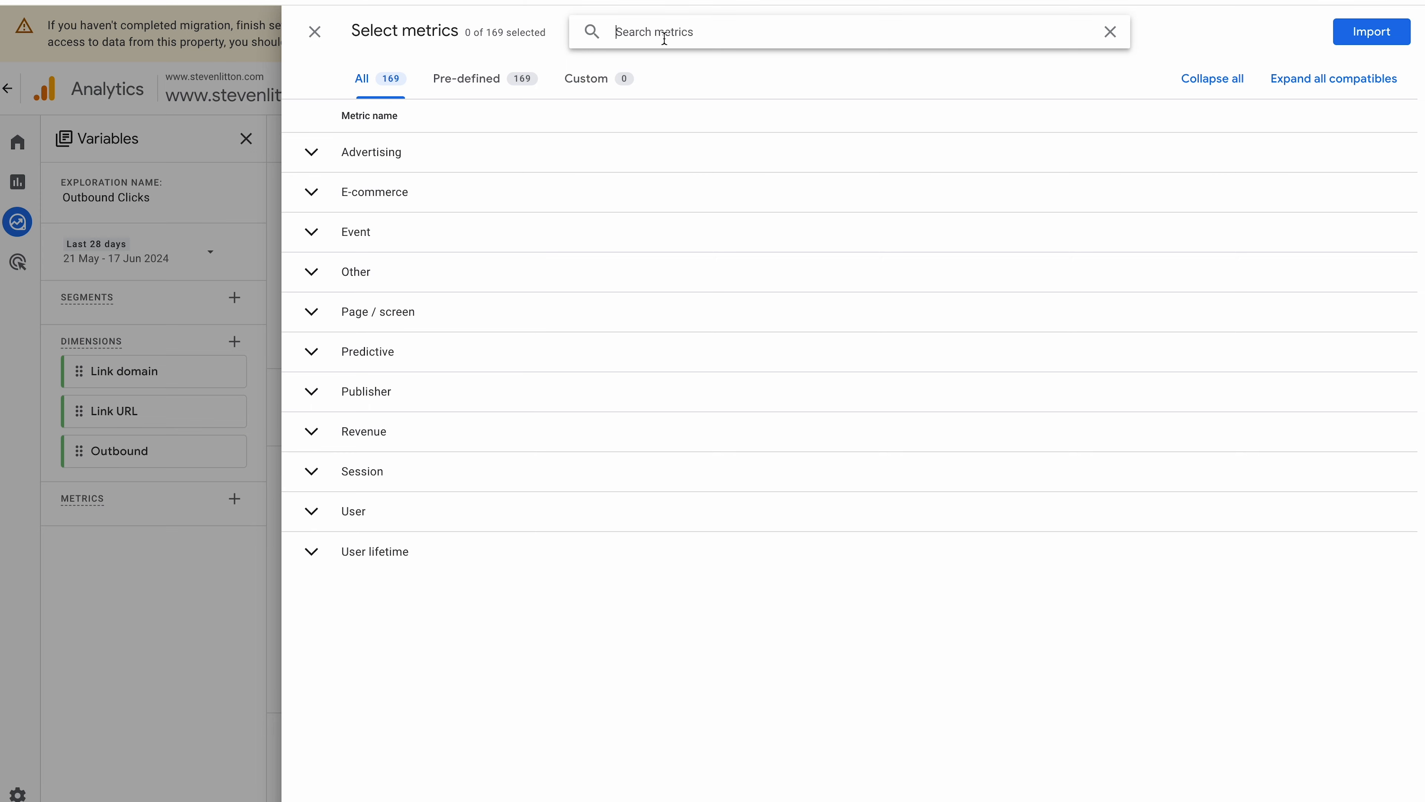
type("eventc")
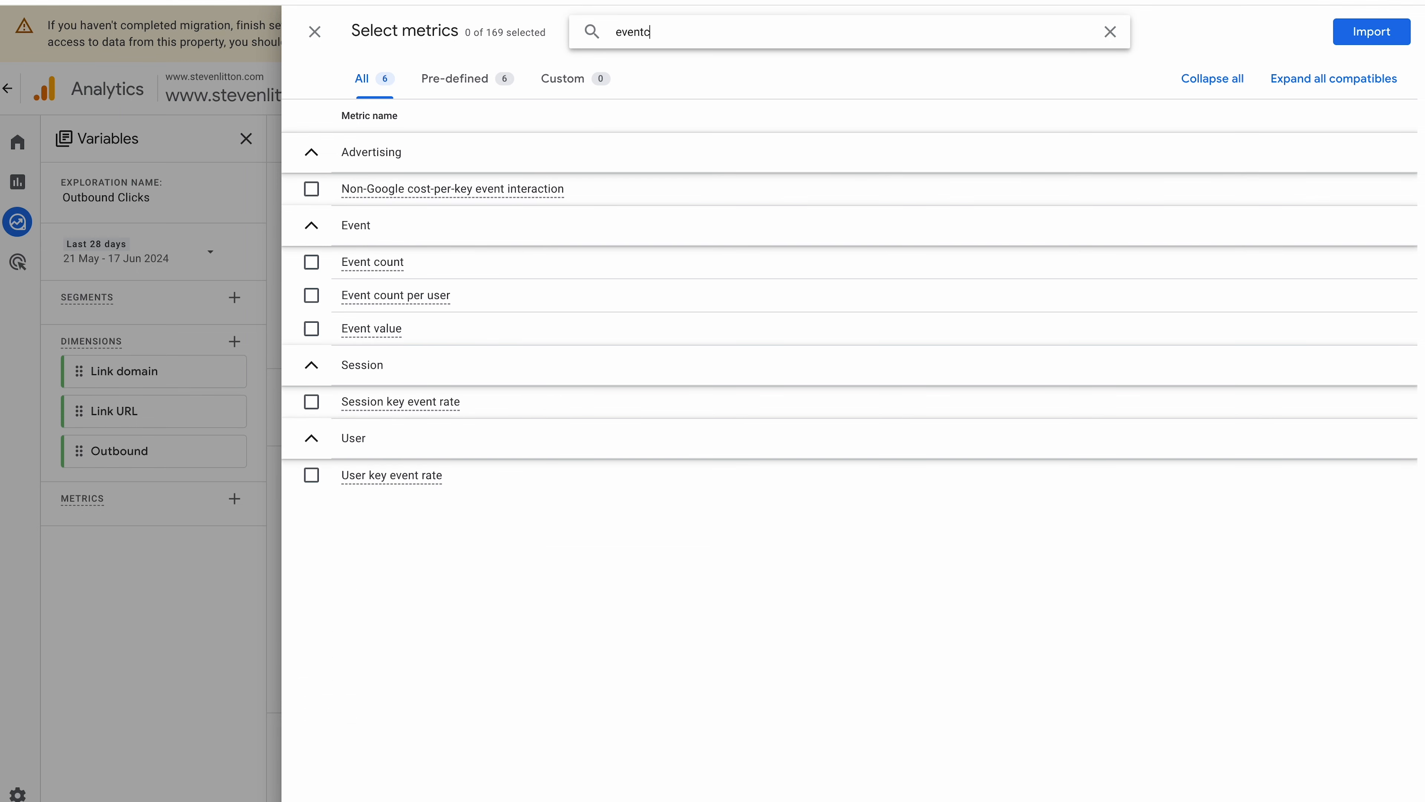
key("BackSpace")
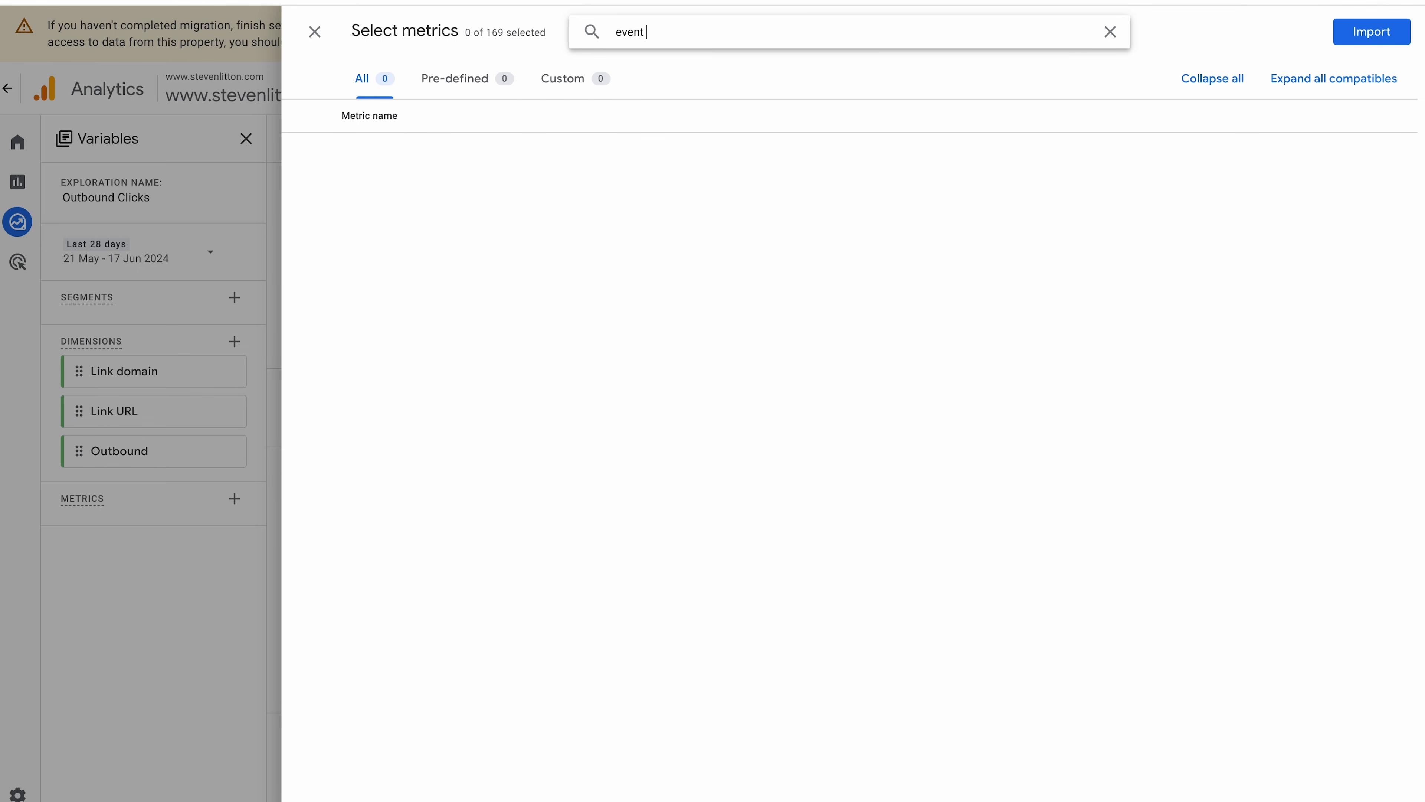
type("cou")
left_click(311, 189)
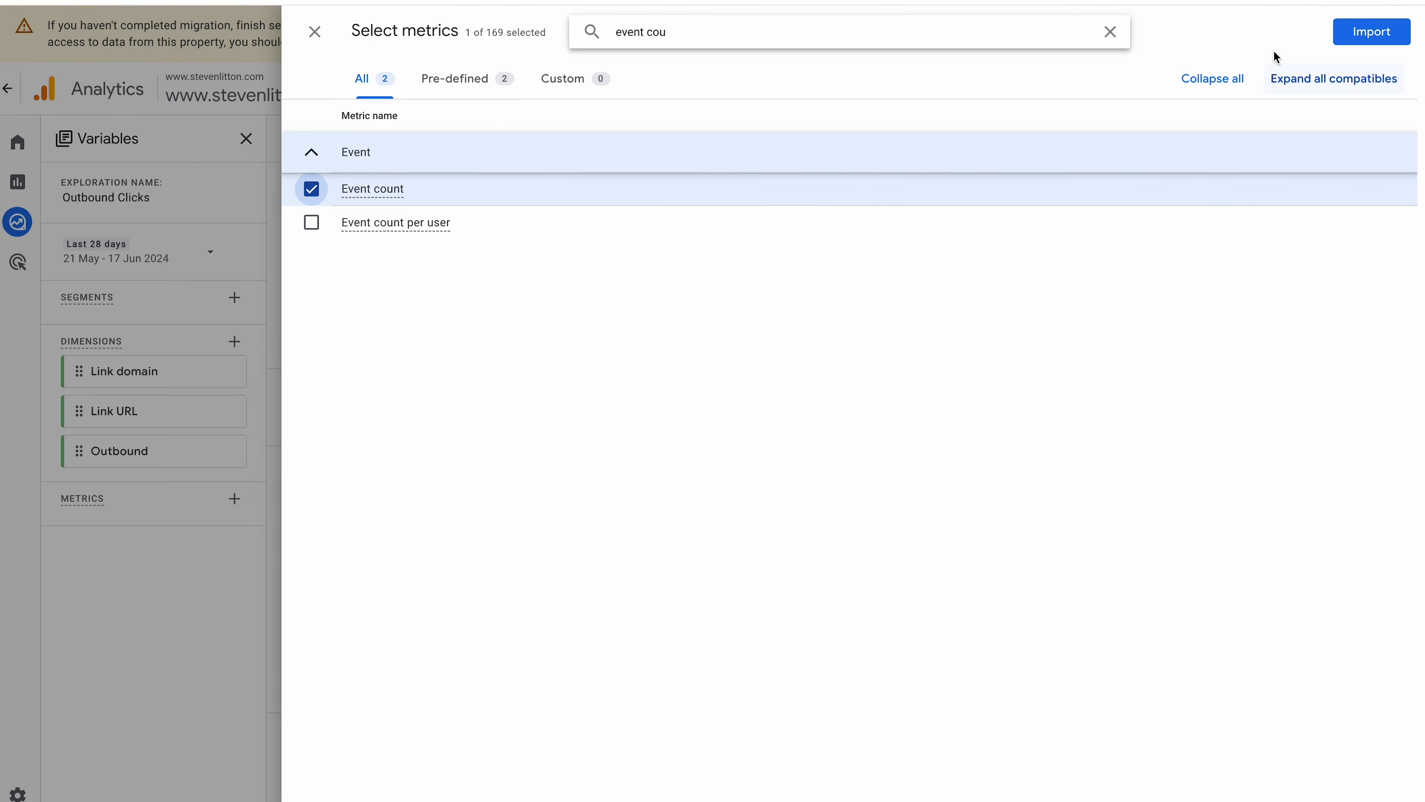
left_click(1353, 36)
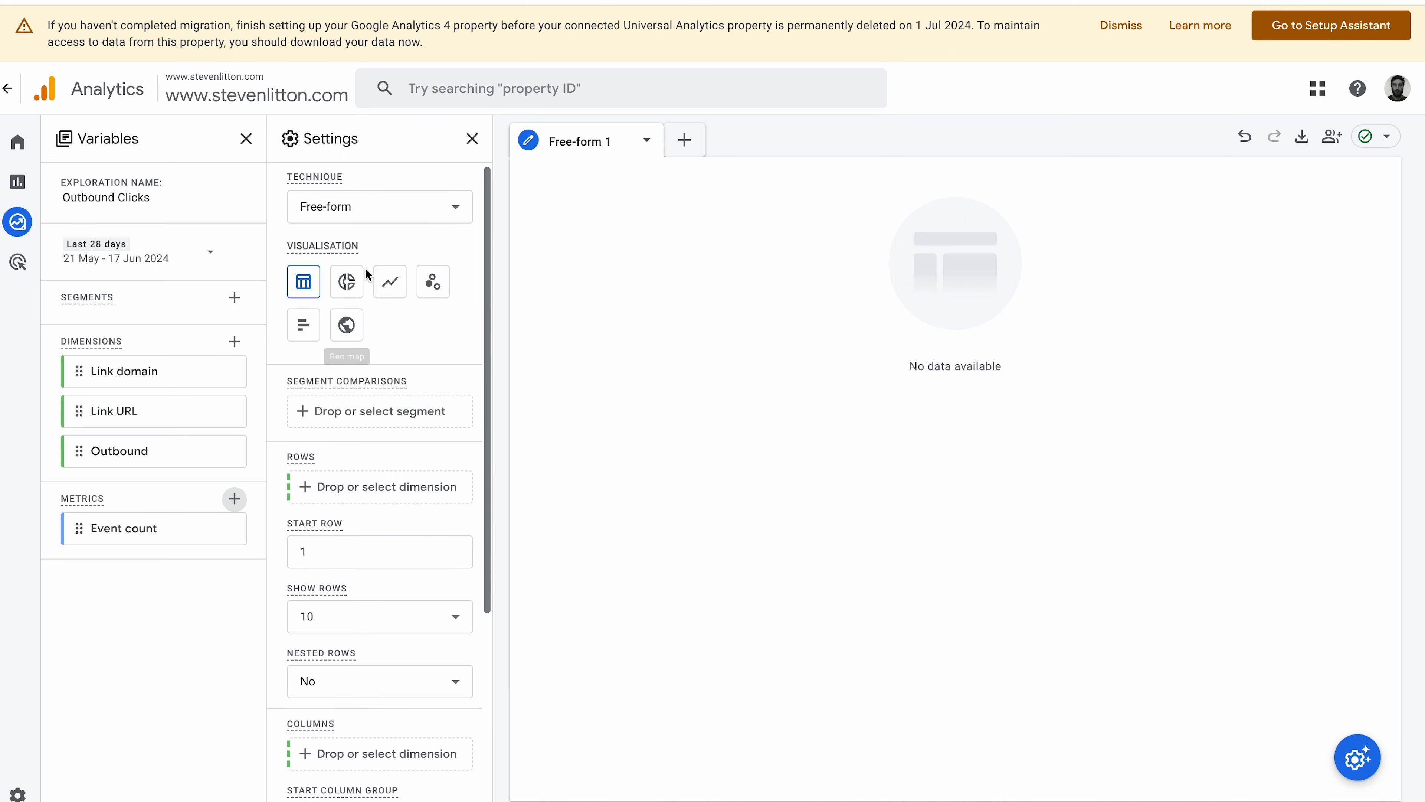
left_click(360, 211)
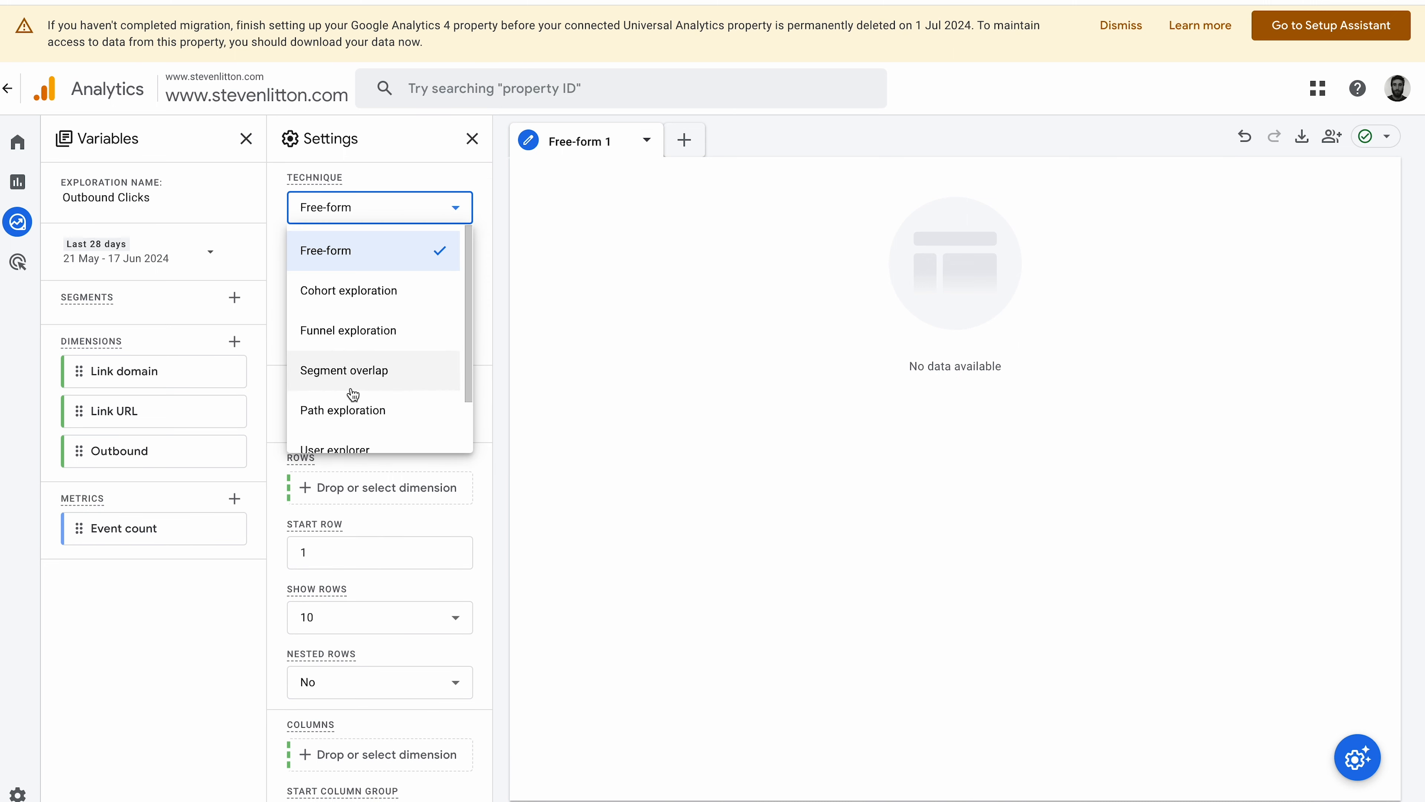
scroll(353, 395, "down", 2)
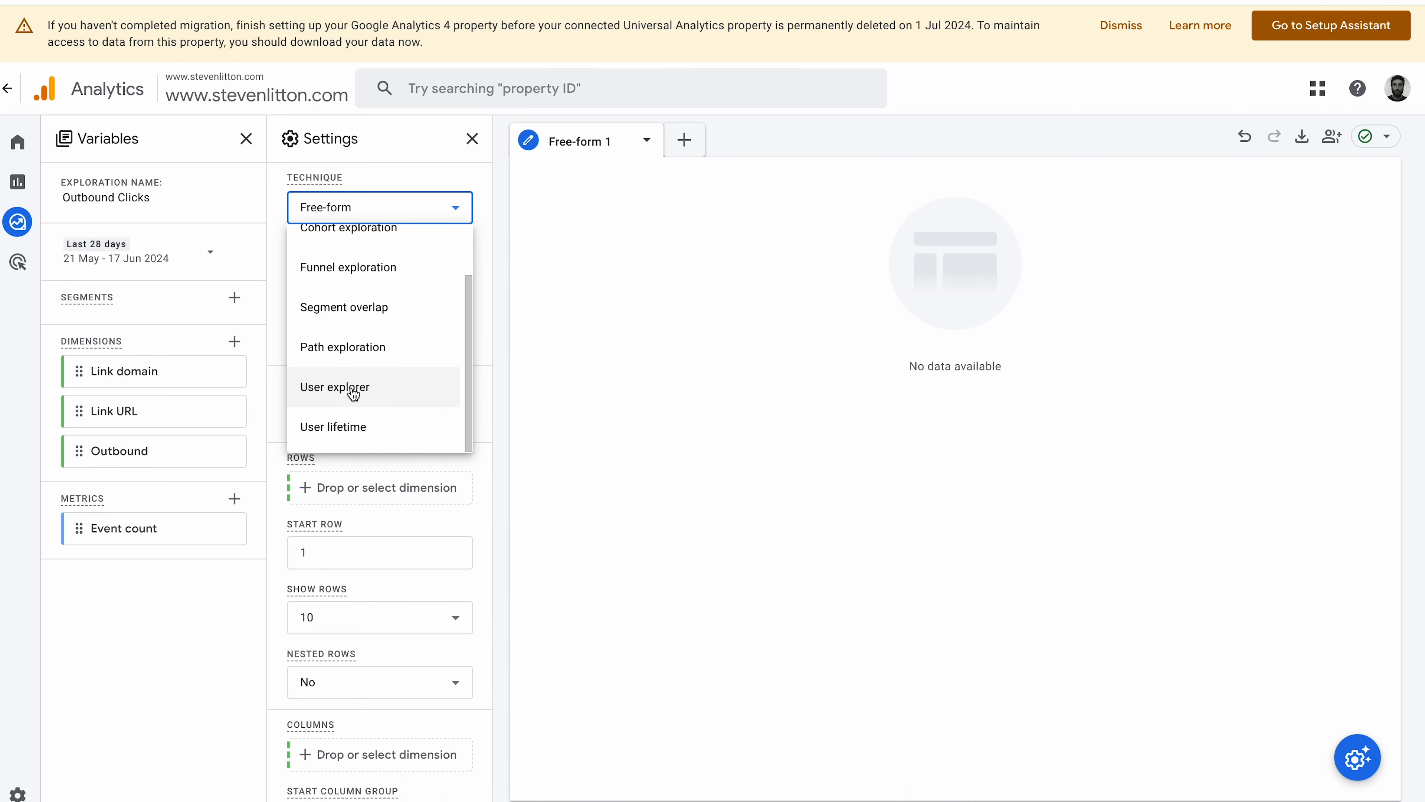
scroll(352, 392, "up", 2)
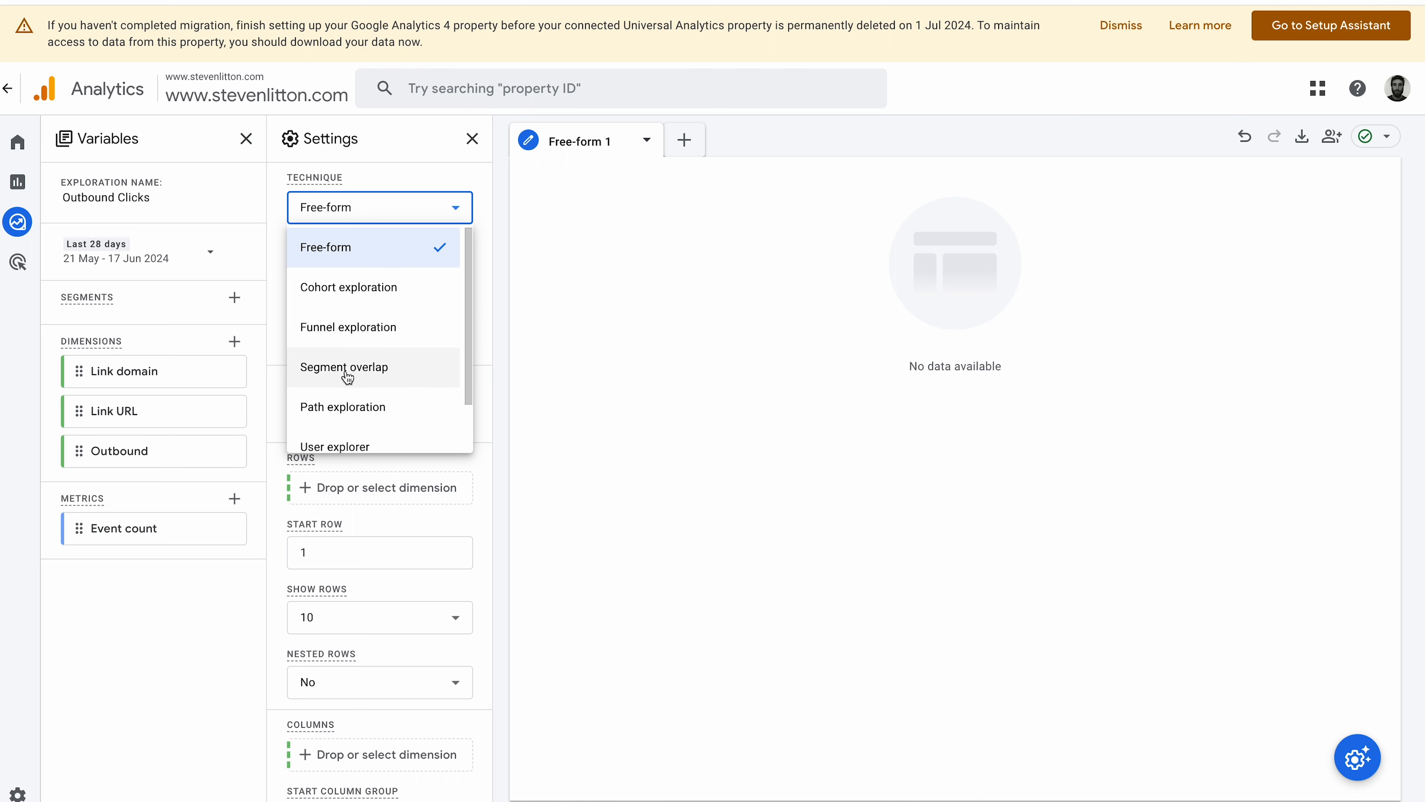
scroll(348, 379, "down", 2)
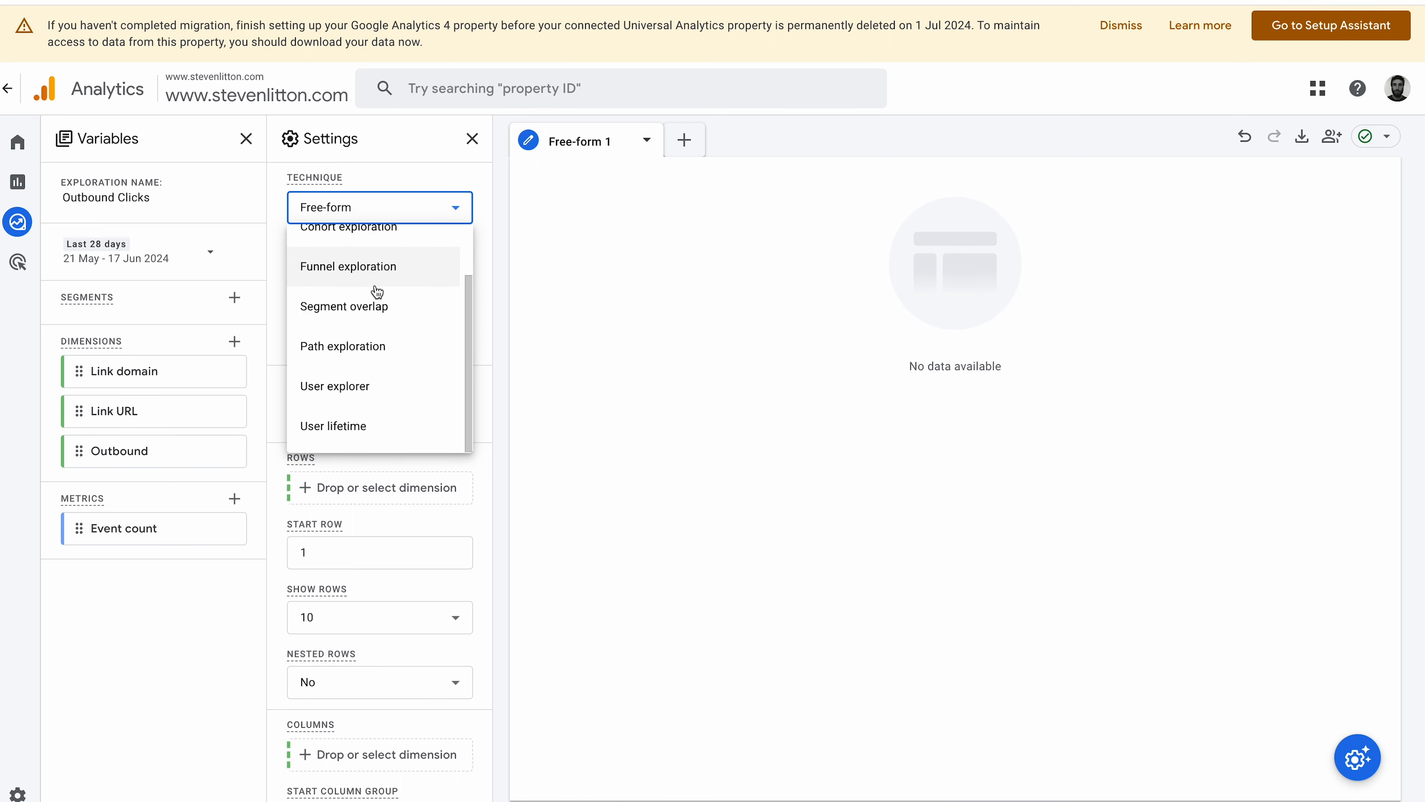
left_click(488, 268)
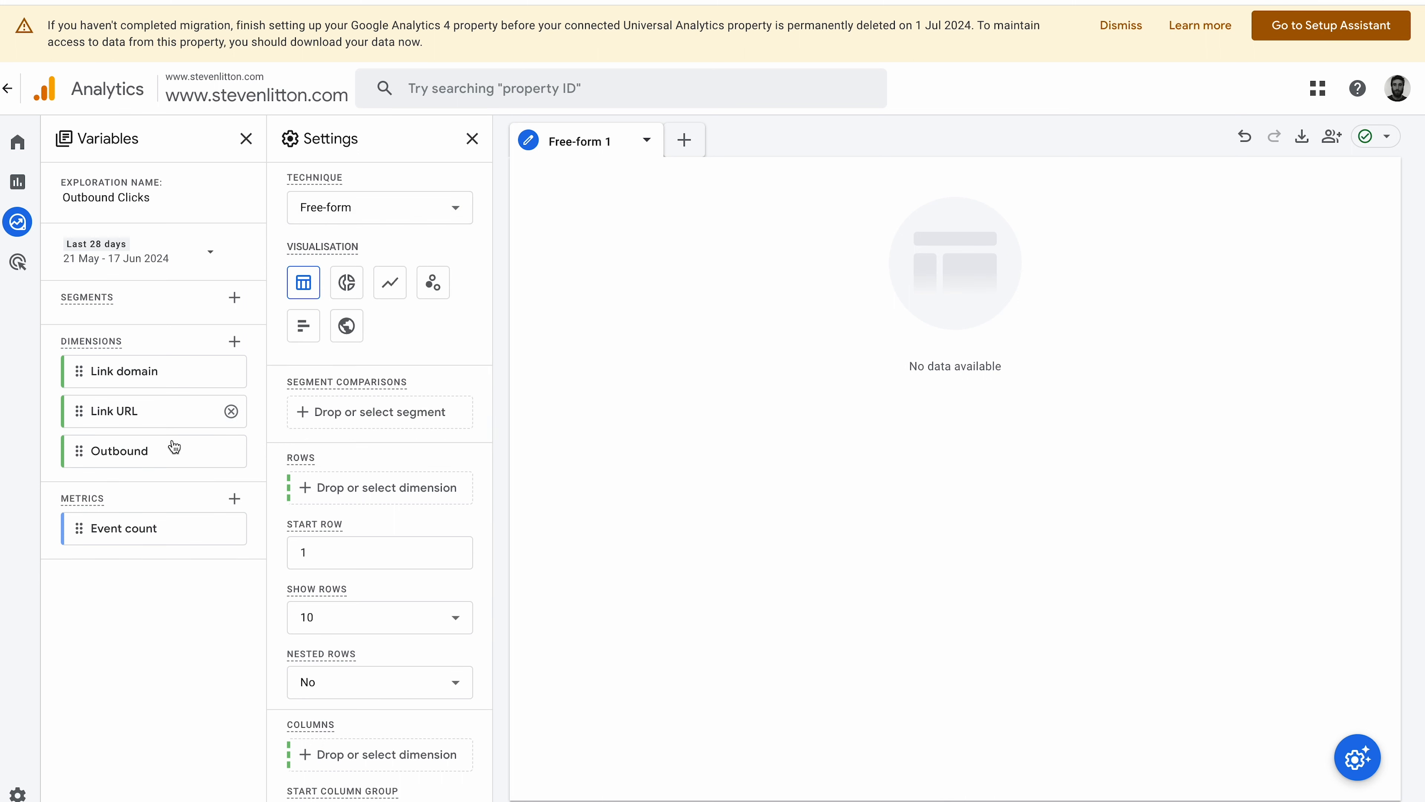
Add Link domain, Link URL and Outbound as the table's rows, and Event count as its value.
left_click_drag(134, 383, 386, 494)
left_click_drag(109, 411, 365, 528)
left_click_drag(113, 456, 376, 570)
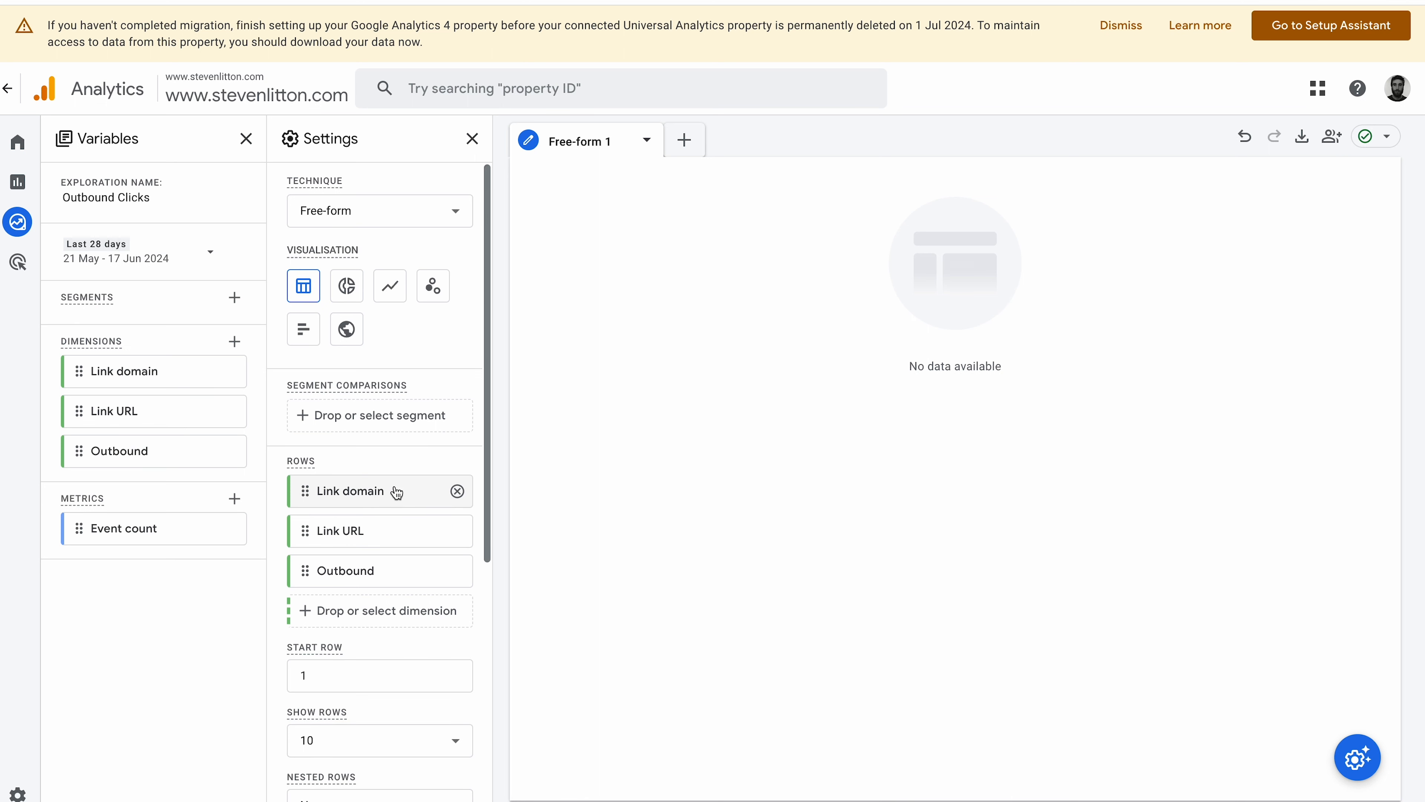
scroll(396, 489, "down", 5)
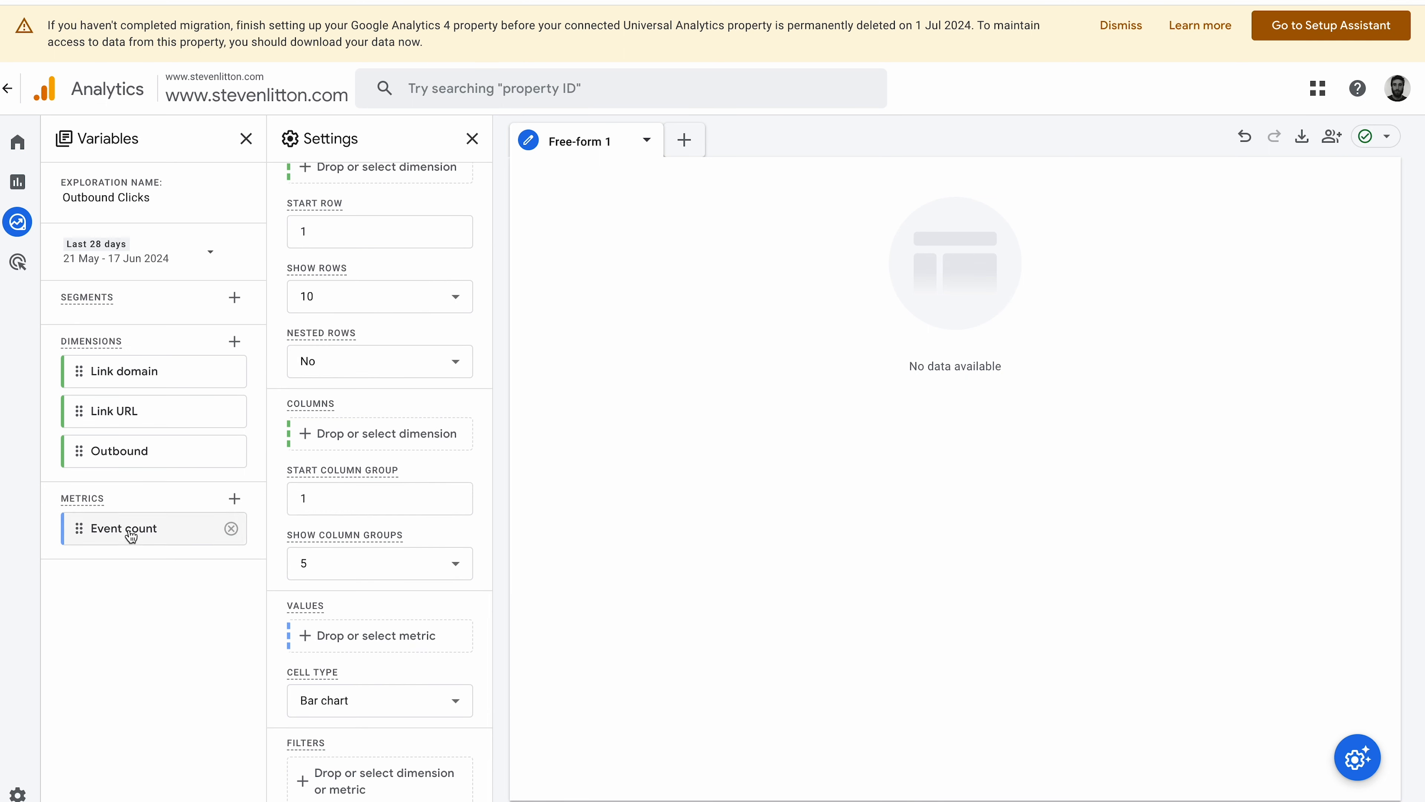
left_click_drag(124, 538, 371, 652)
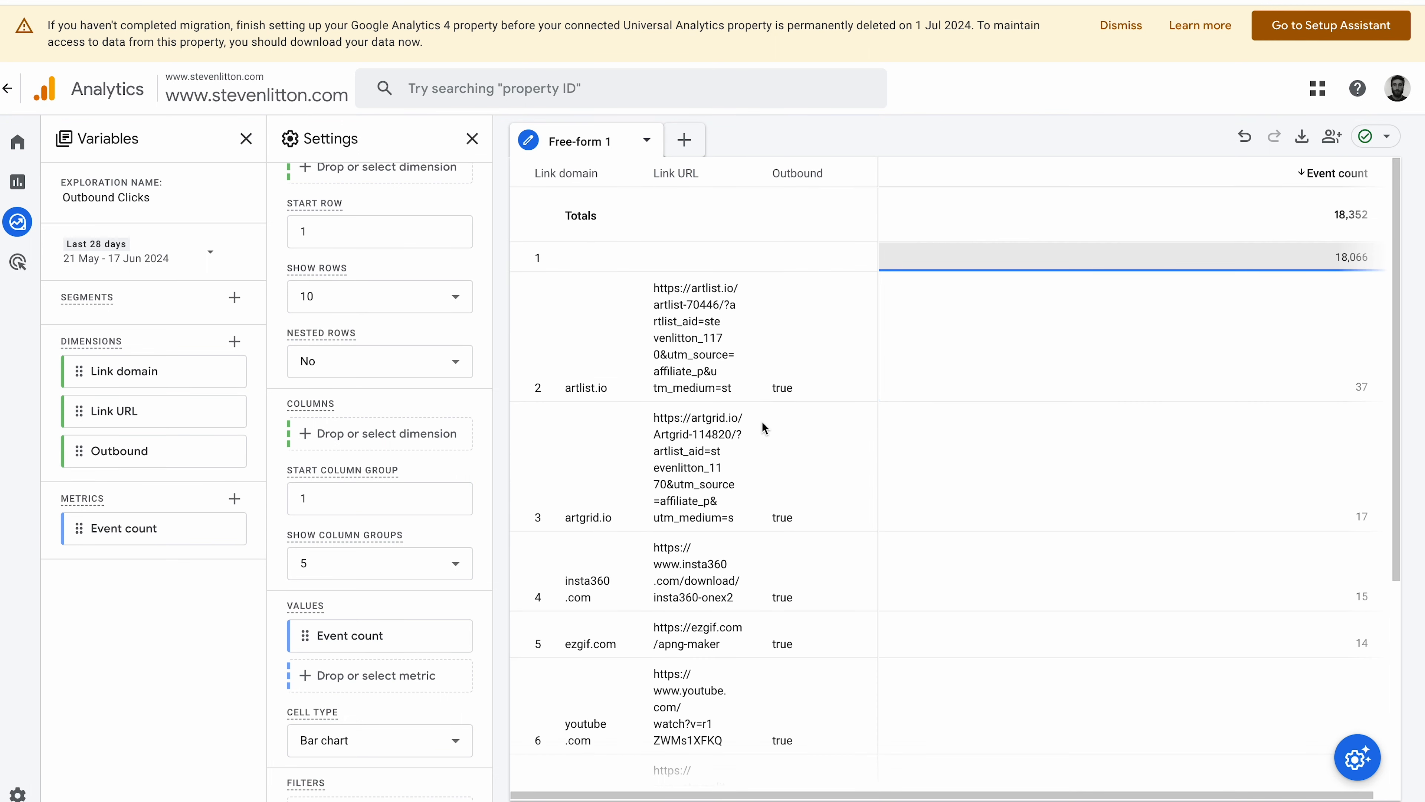
scroll(761, 421, "down", 5)
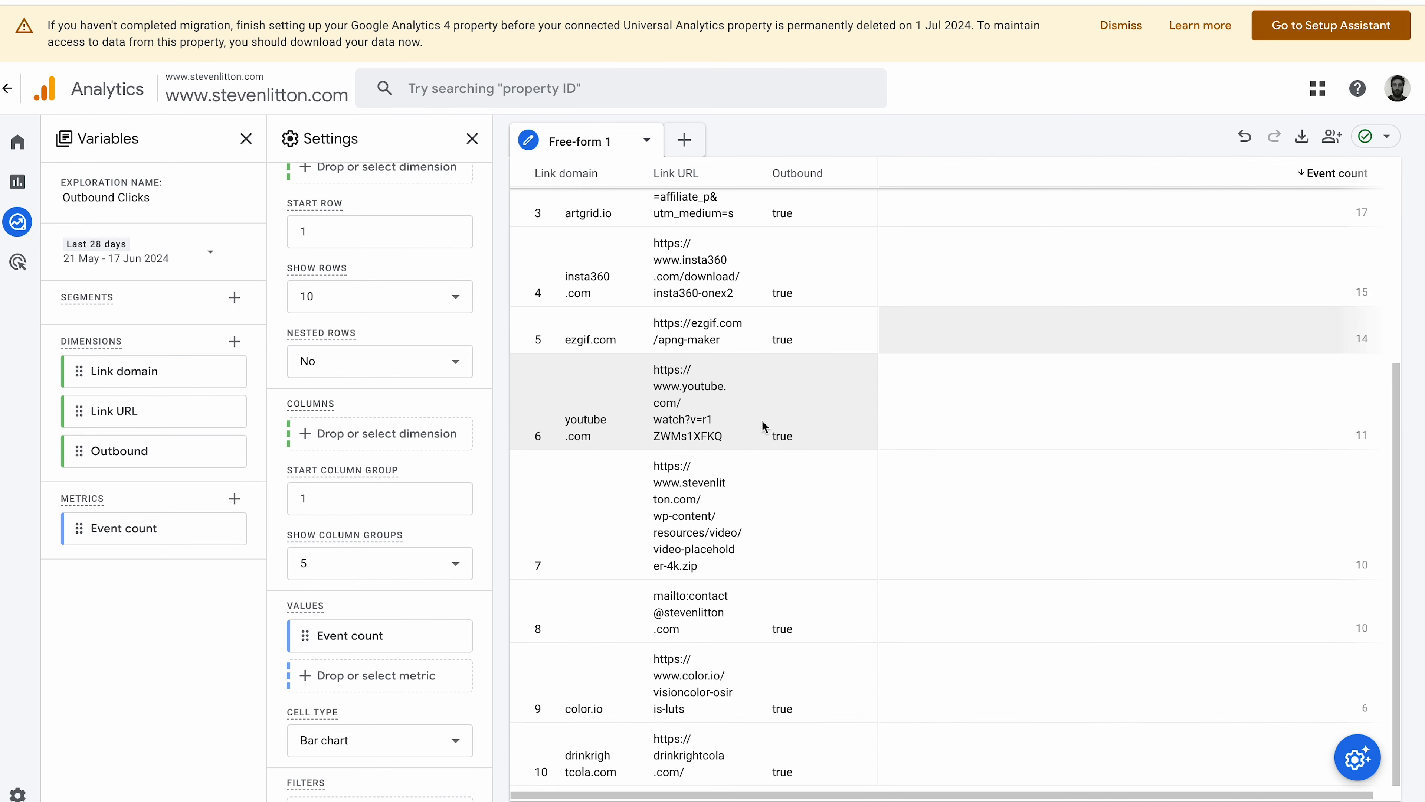
scroll(729, 464, "up", 5)
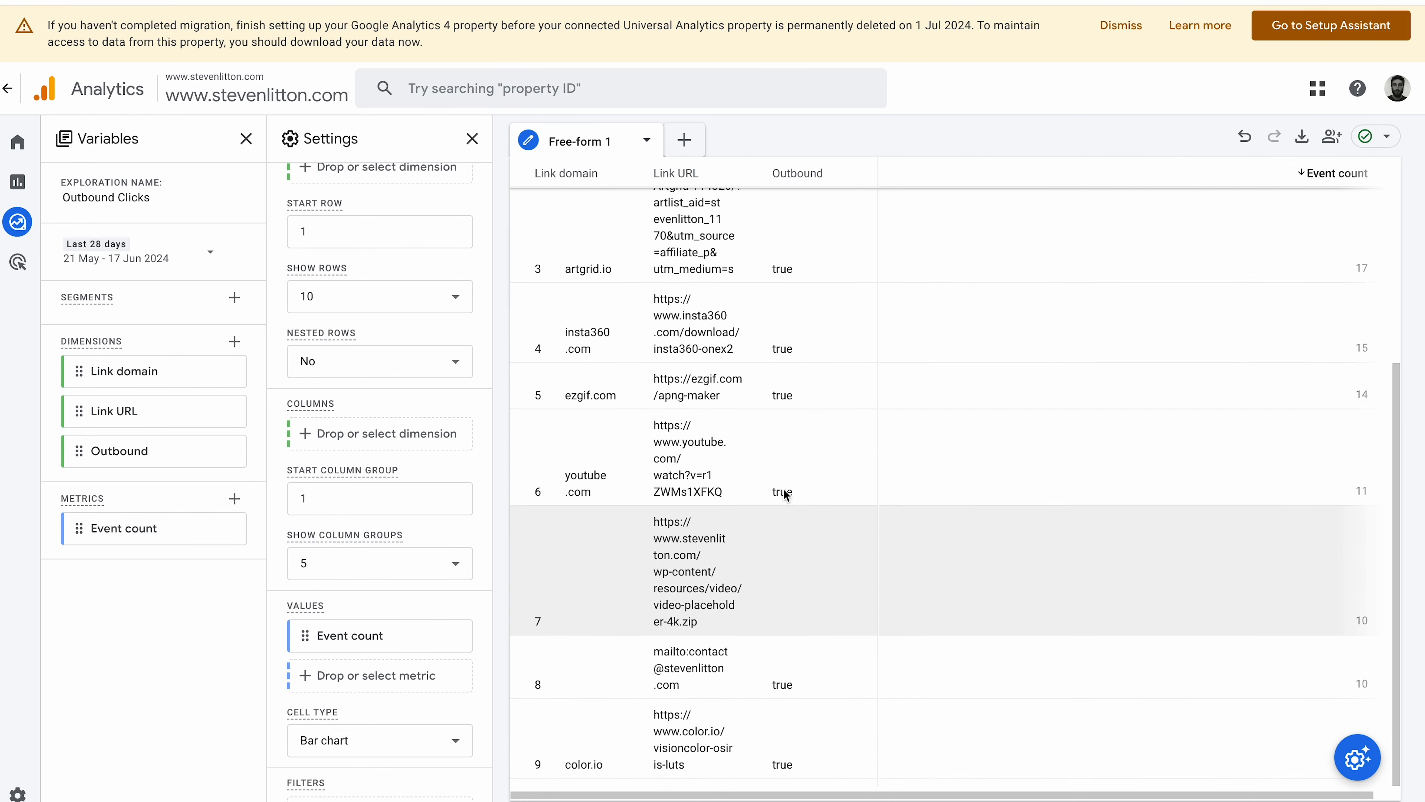
scroll(793, 505, "right", 1)
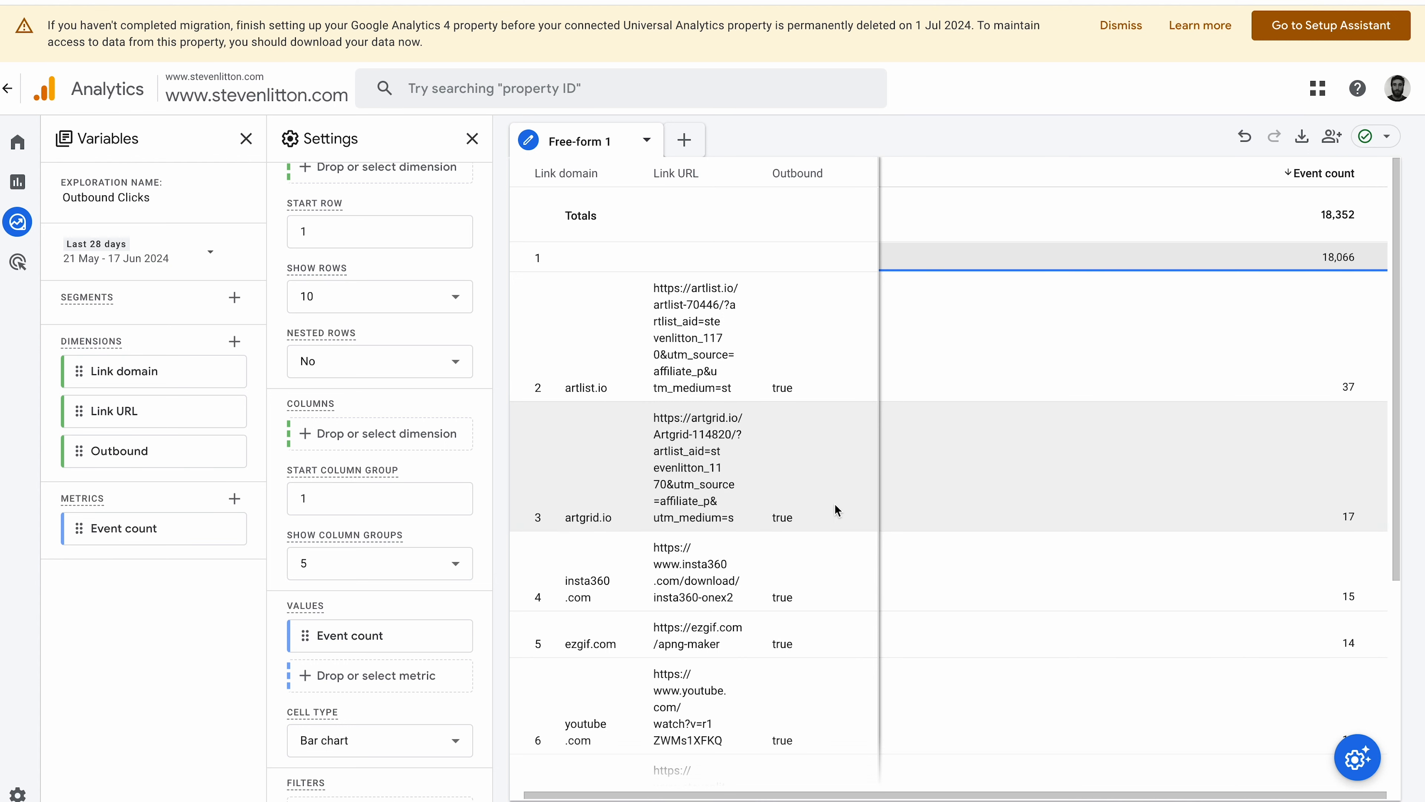
Set the exploration's date range to a custom period from 18 April to 17 June 2024.
left_click(160, 259)
scroll(431, 583, "down", 2)
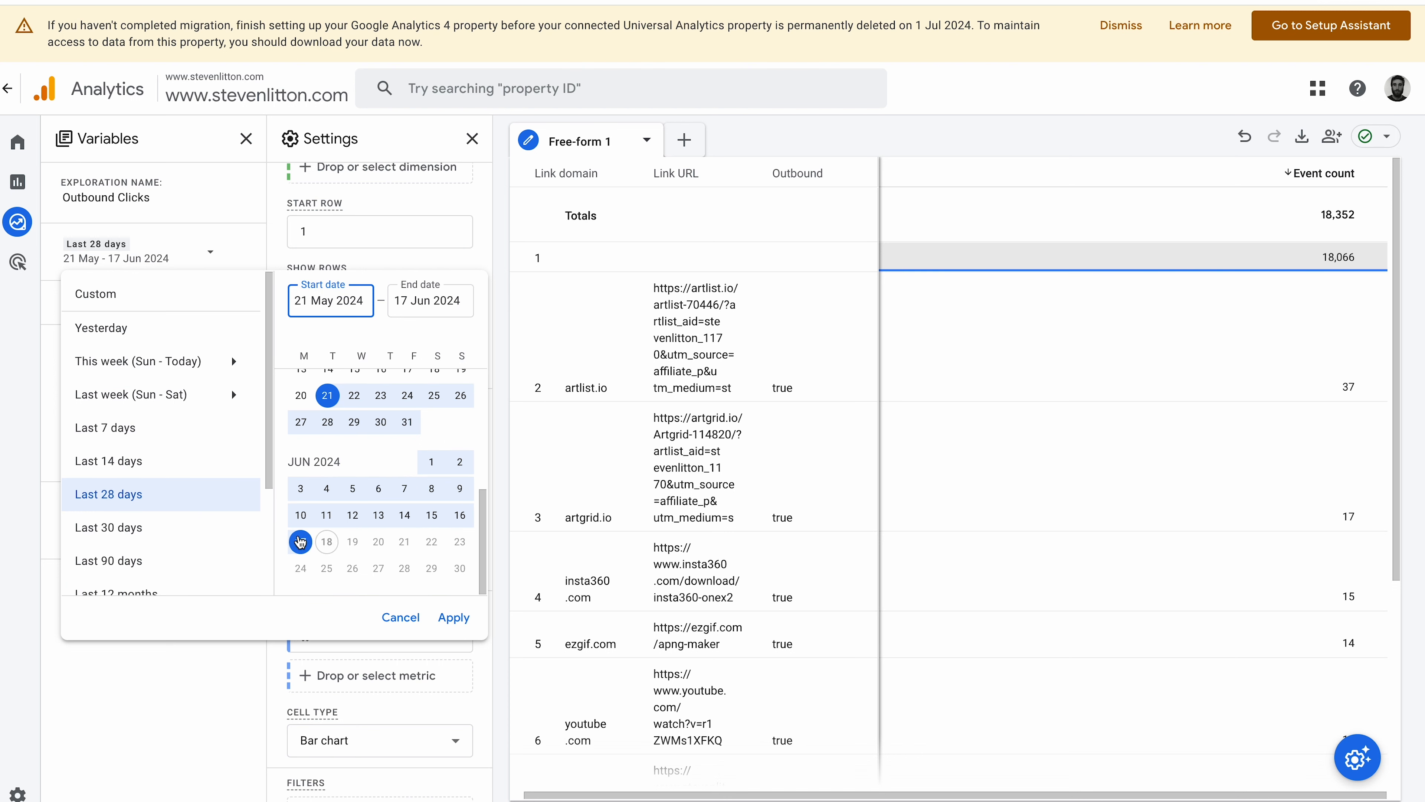
scroll(365, 443, "up", 5)
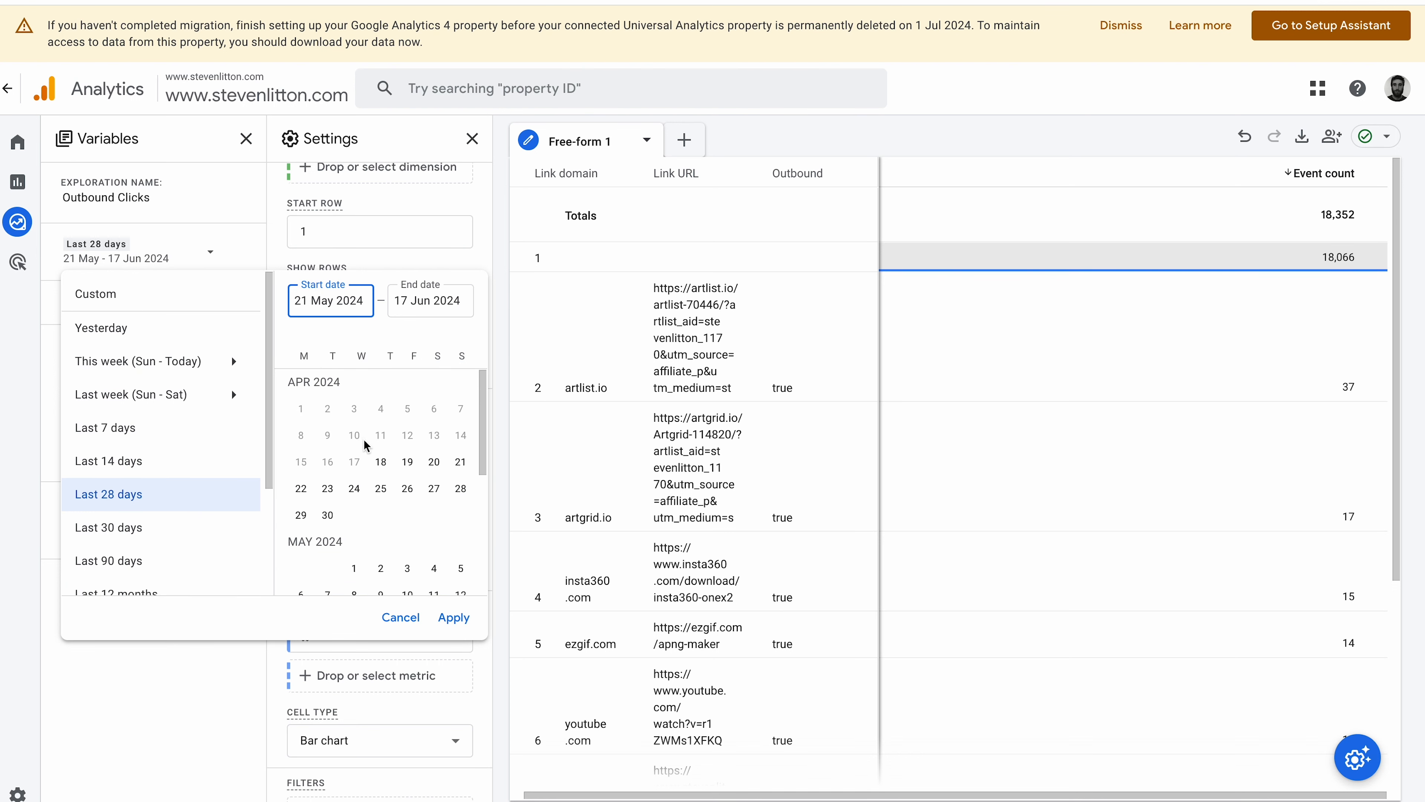
left_click(381, 462)
scroll(375, 525, "down", 5)
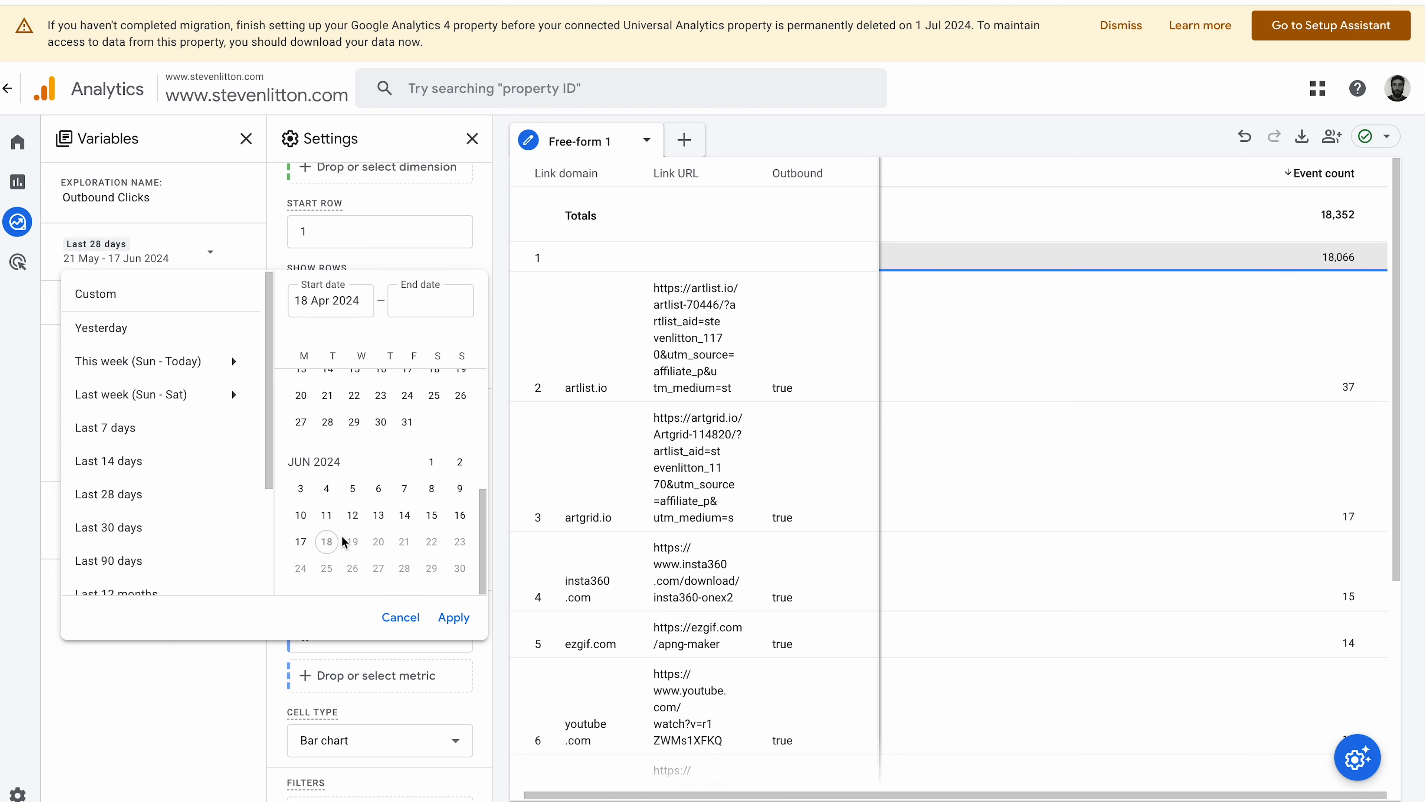
left_click(301, 542)
left_click(454, 617)
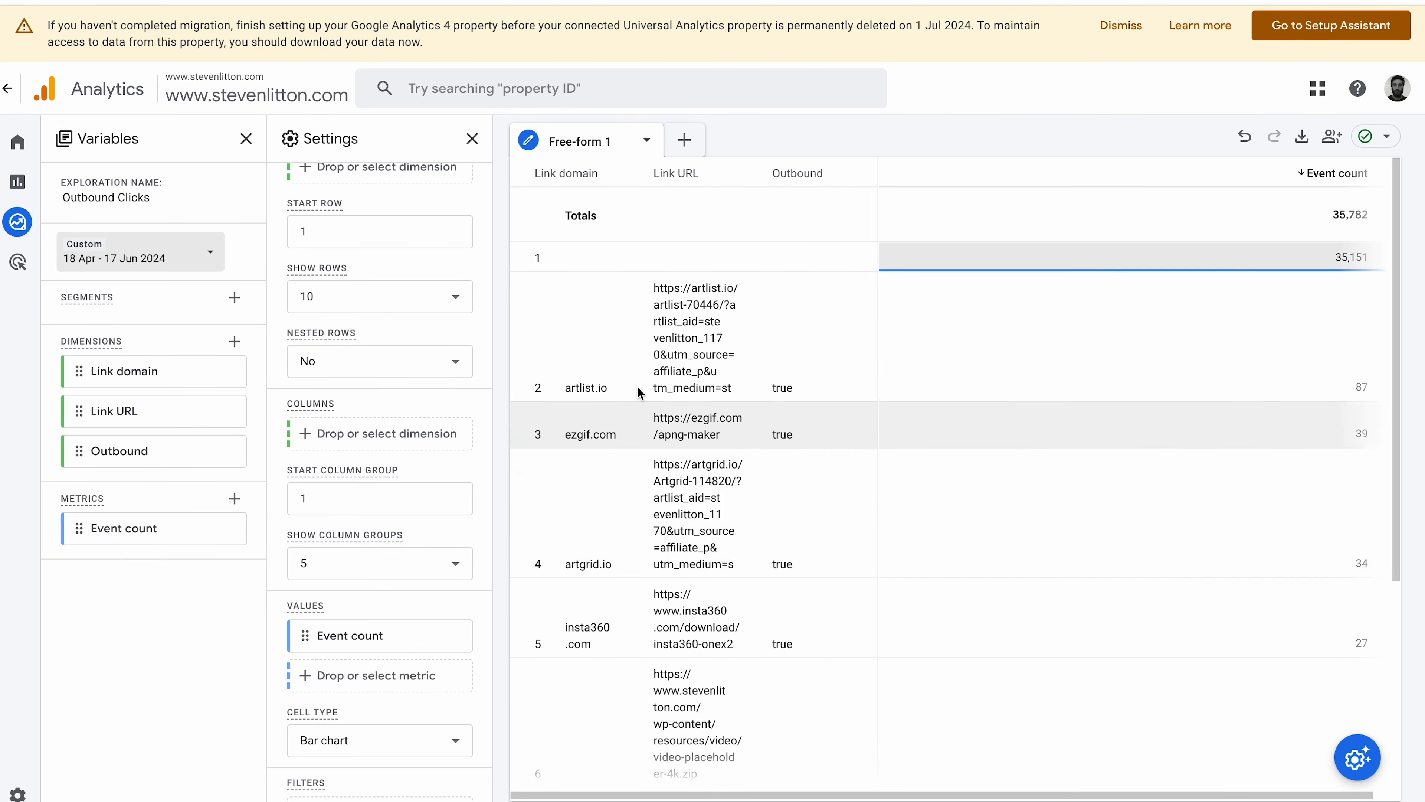
Review the outbound link rows down to row 10 and remove the Outbound dimension from the table's rows.
scroll(614, 471, "down", 3)
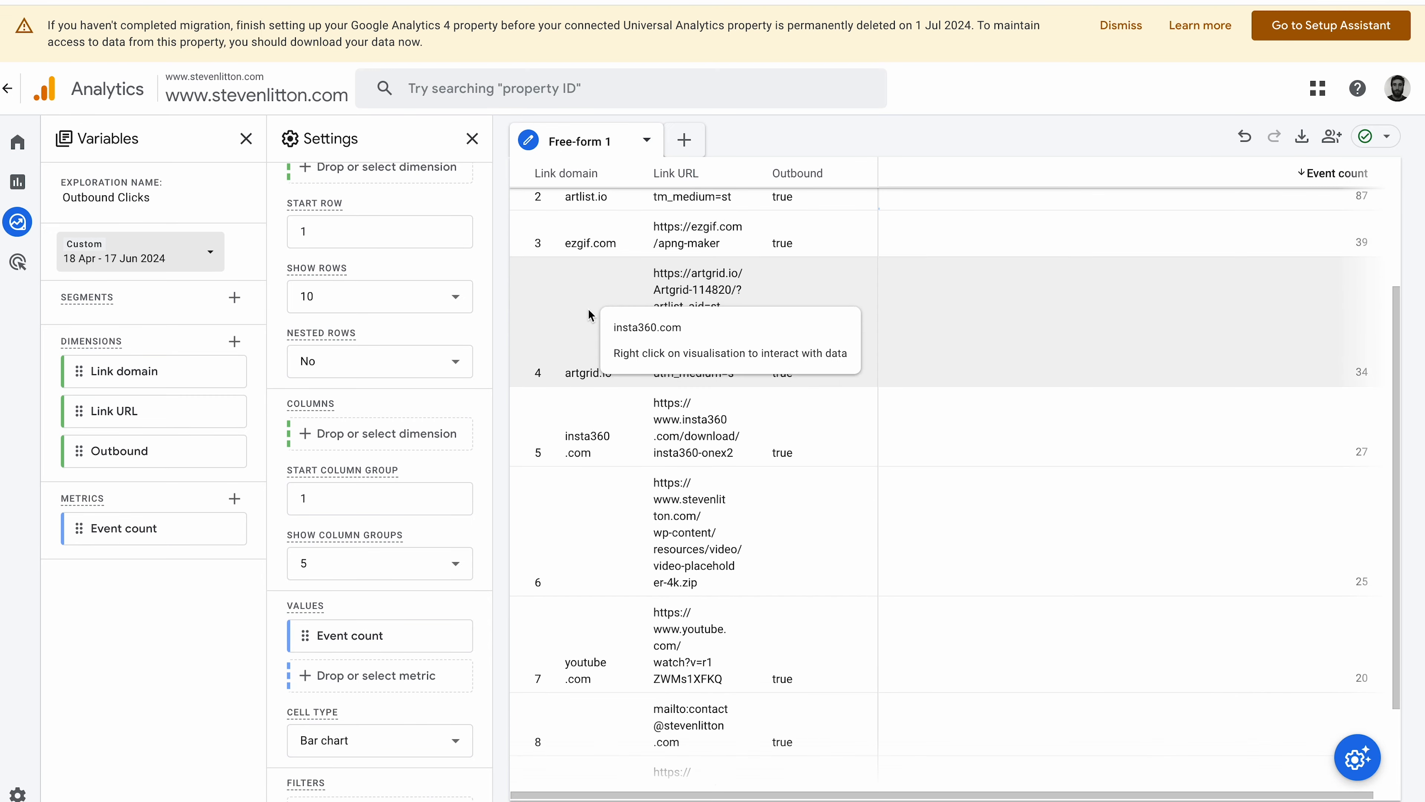
scroll(588, 309, "down", 2)
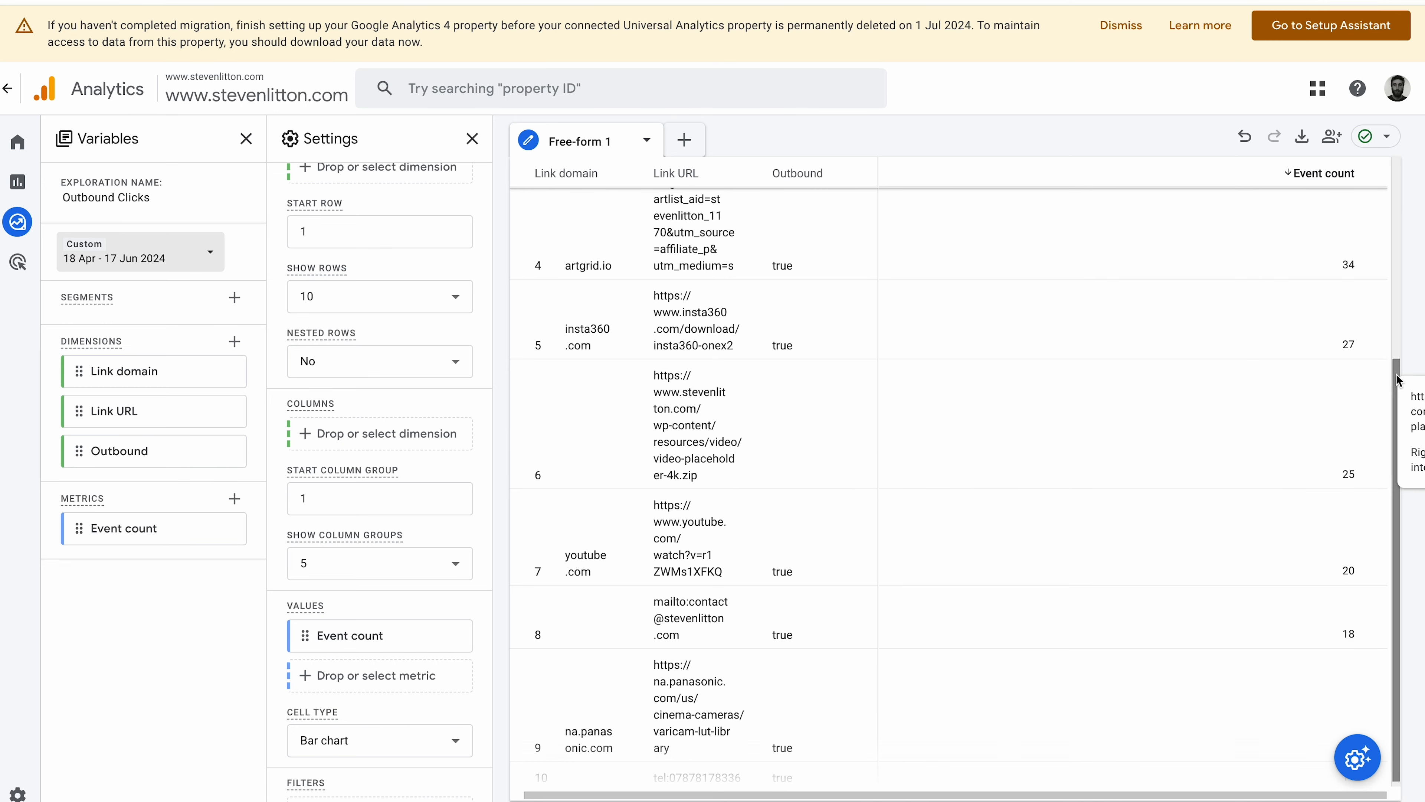
left_click_drag(1390, 375, 1421, 727)
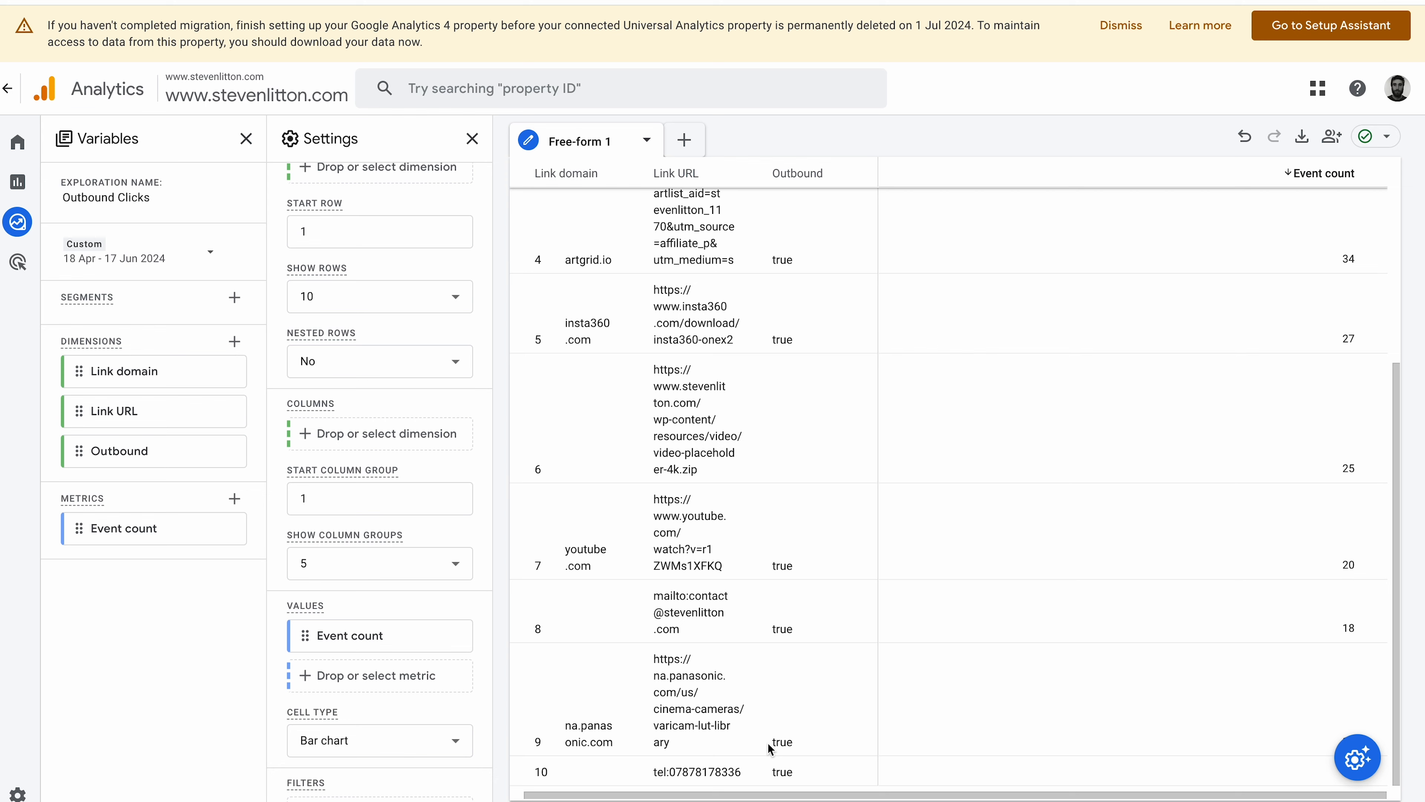
scroll(357, 507, "up", 5)
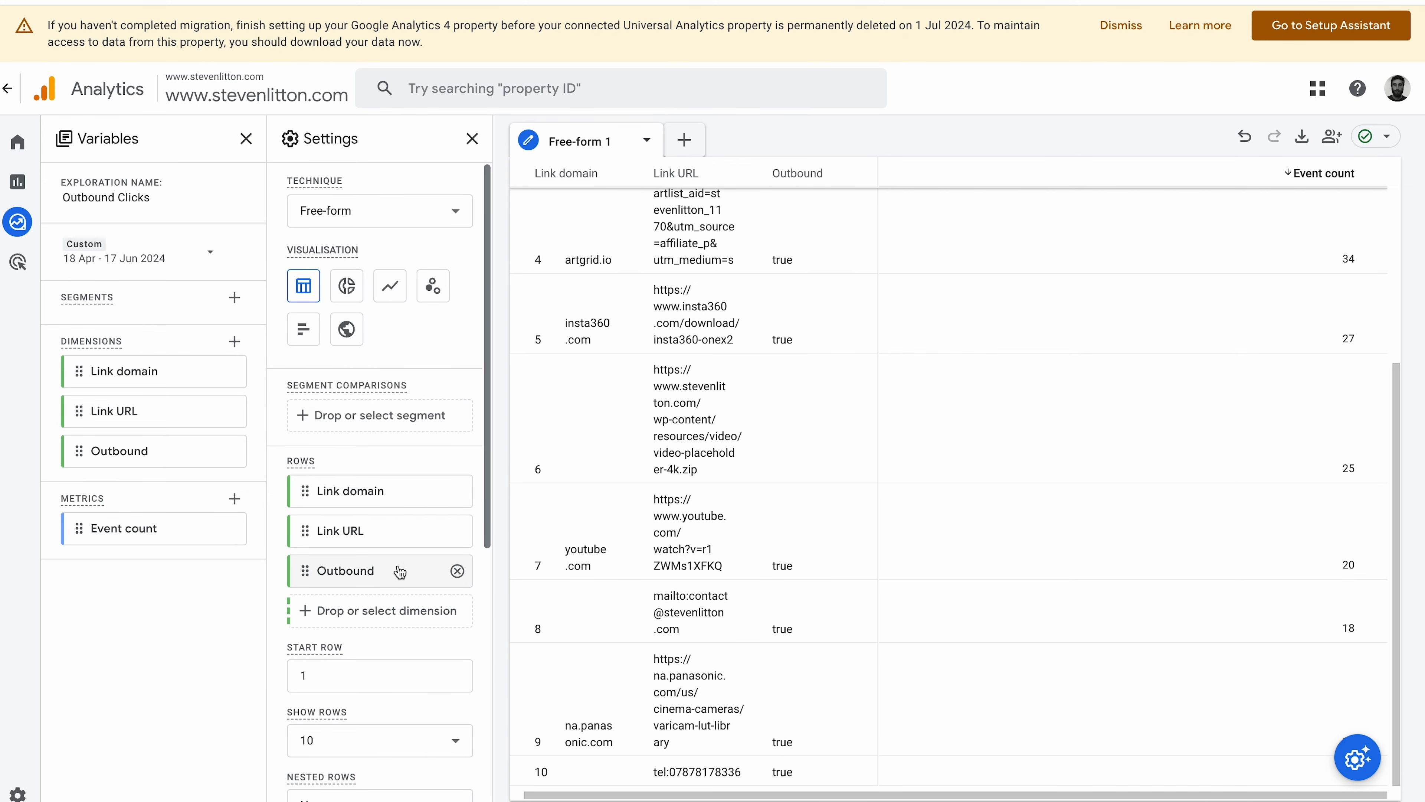
left_click(457, 571)
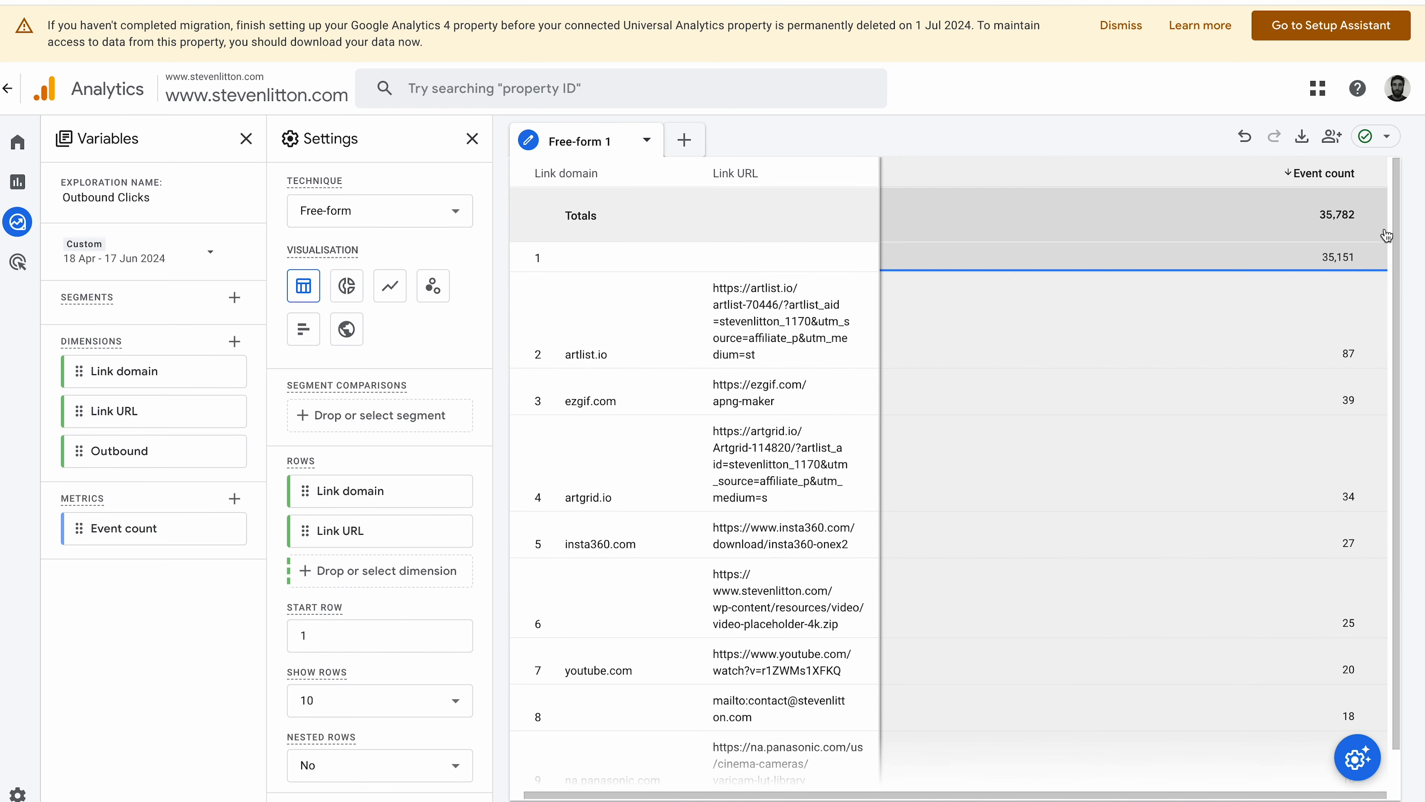
Return to the list of saved explorations and reopen the Outbound Clicks exploration.
scroll(1296, 452, "down", 1)
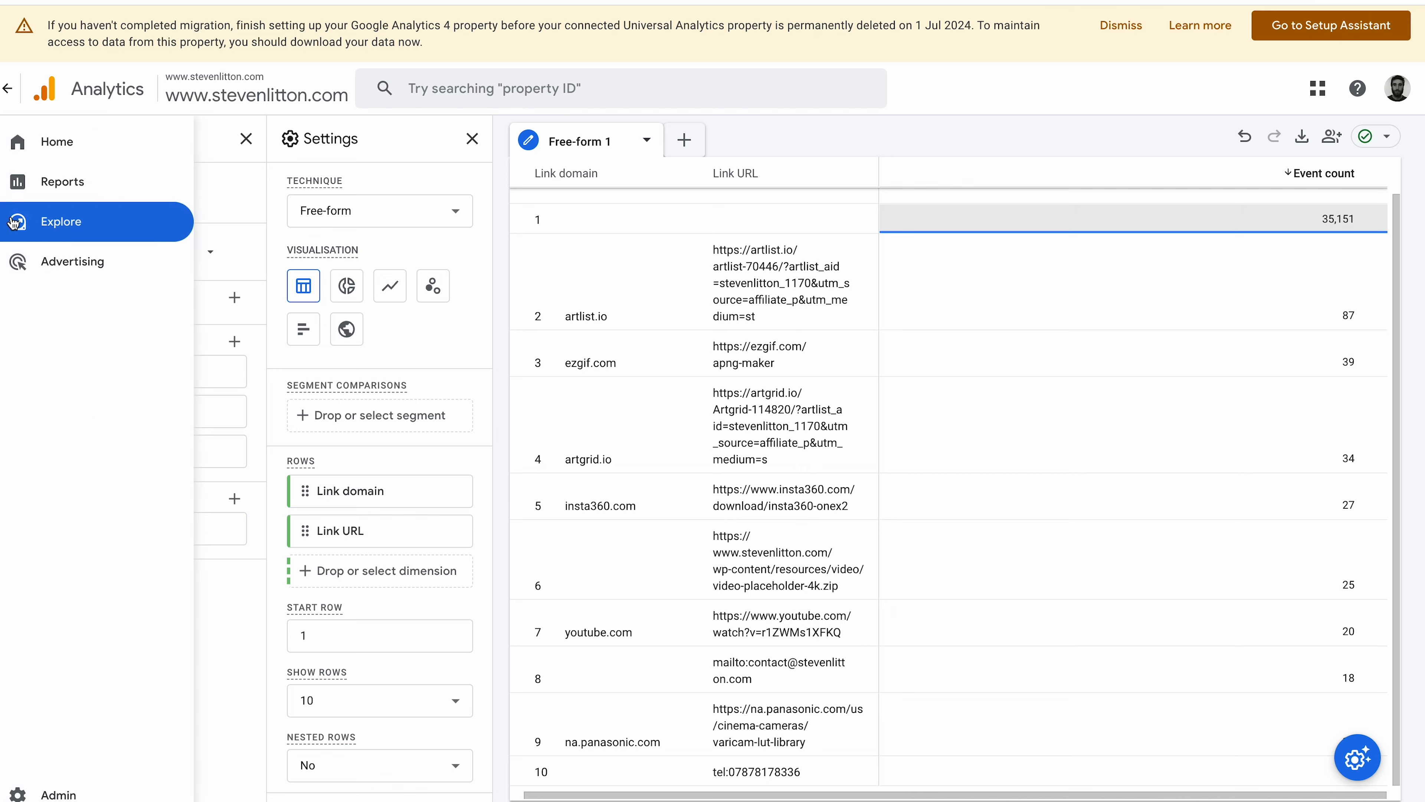
left_click(21, 222)
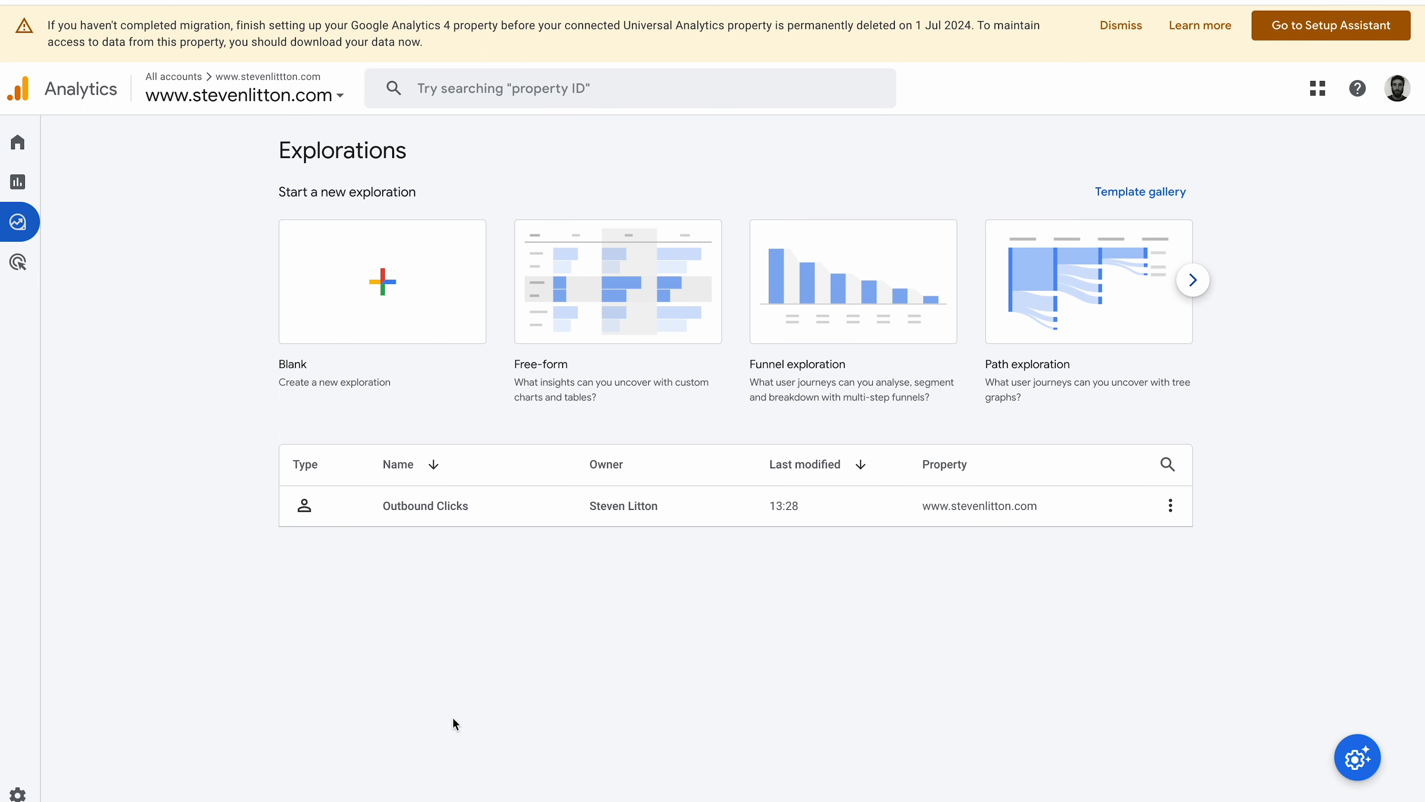
left_click(433, 506)
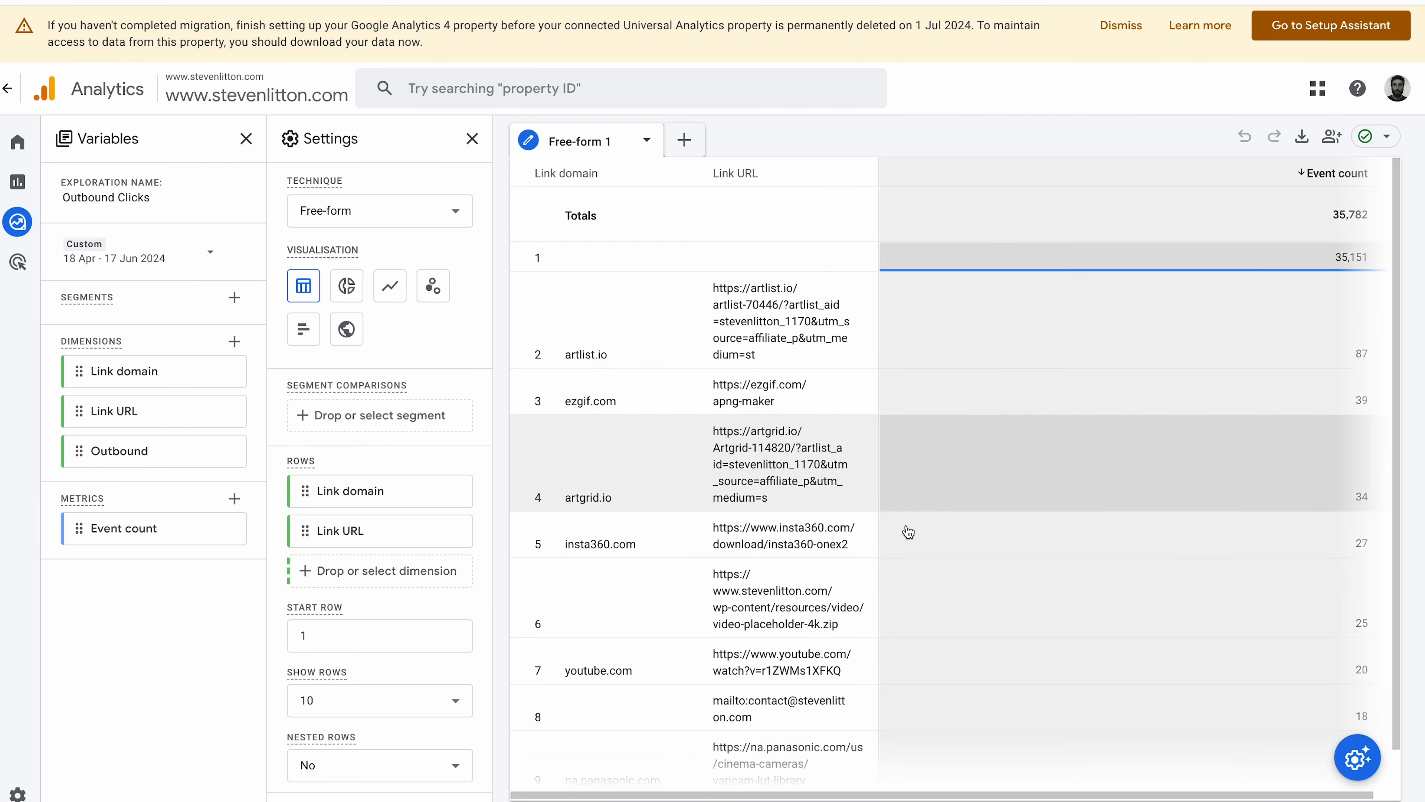
Filter the table to rows where Link domain contains "insta360".
scroll(476, 508, "down", 8)
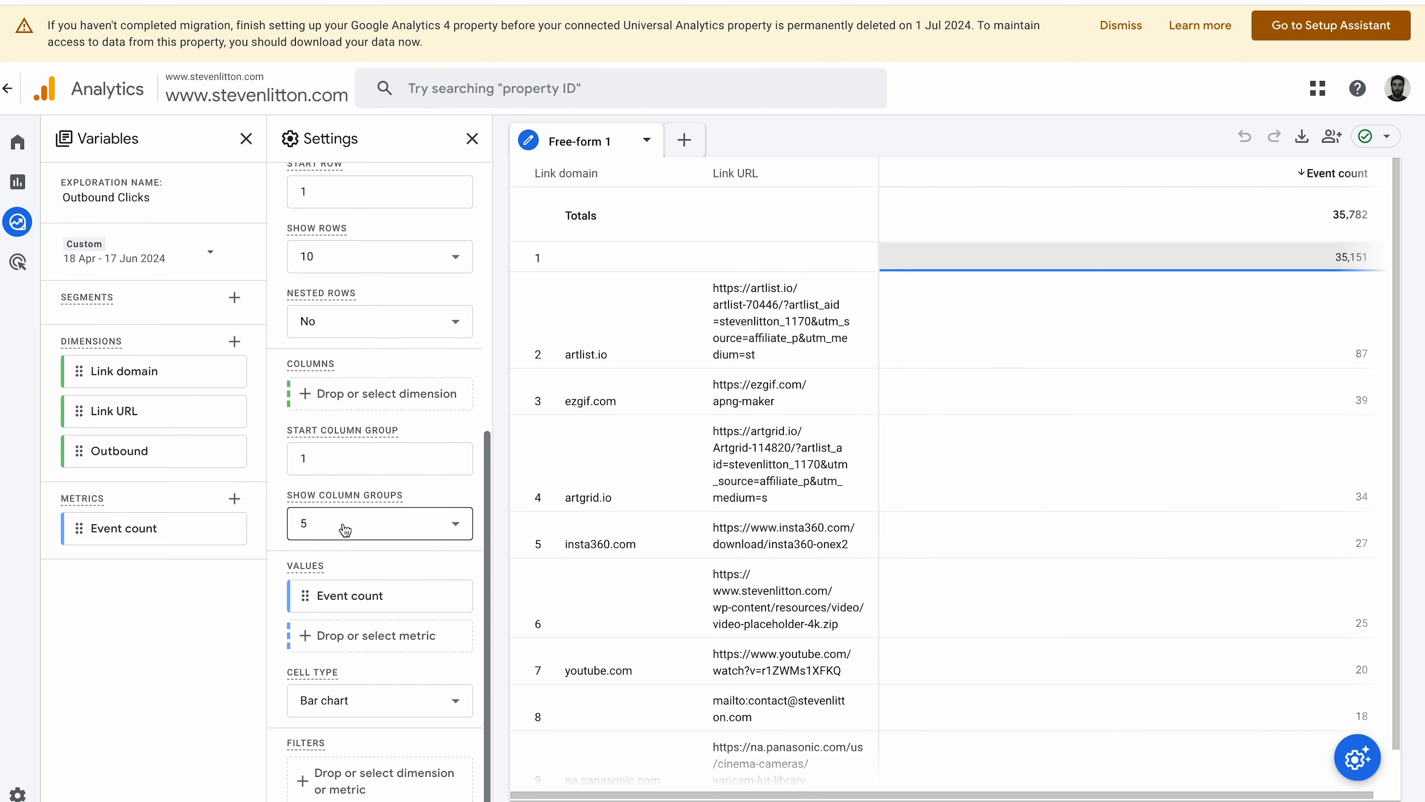
left_click(351, 780)
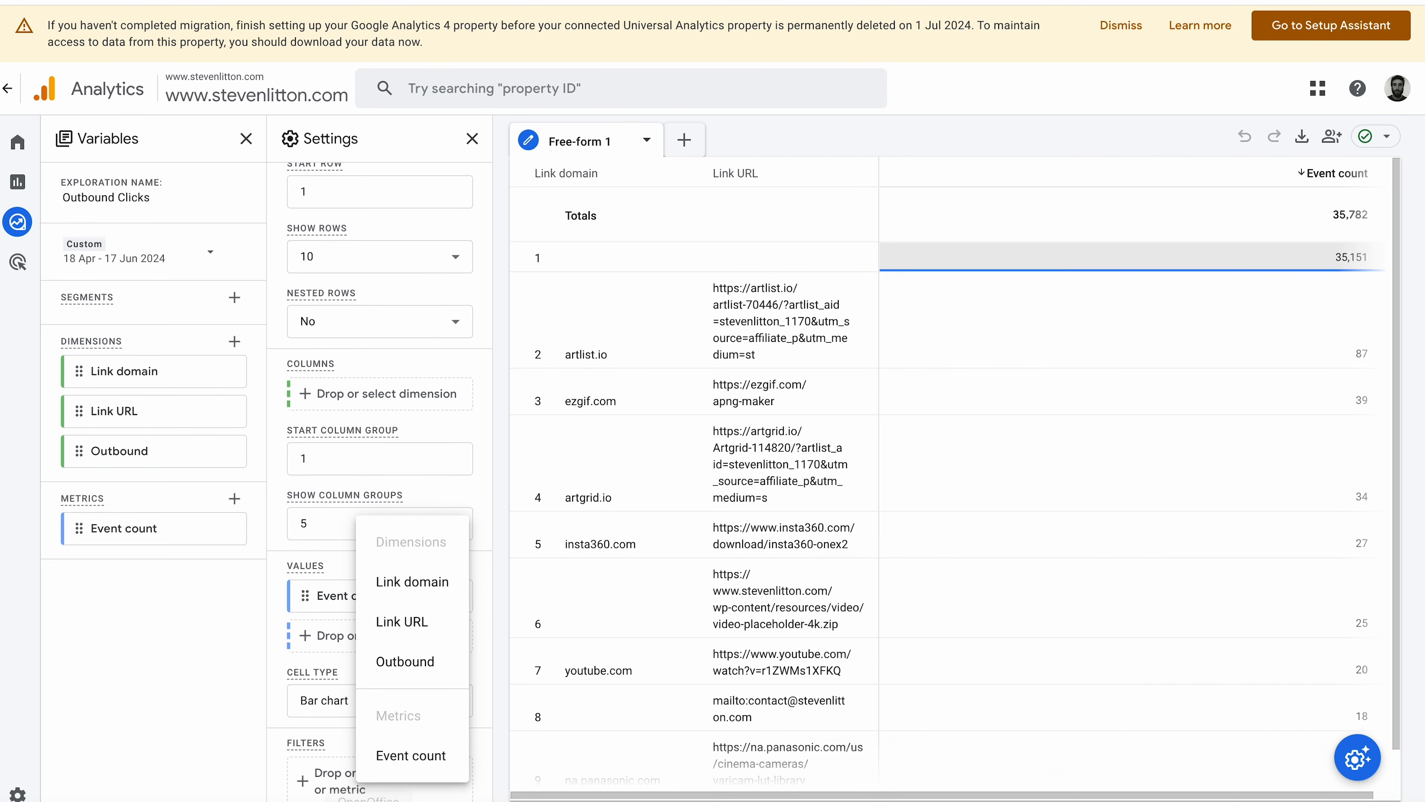
left_click(403, 582)
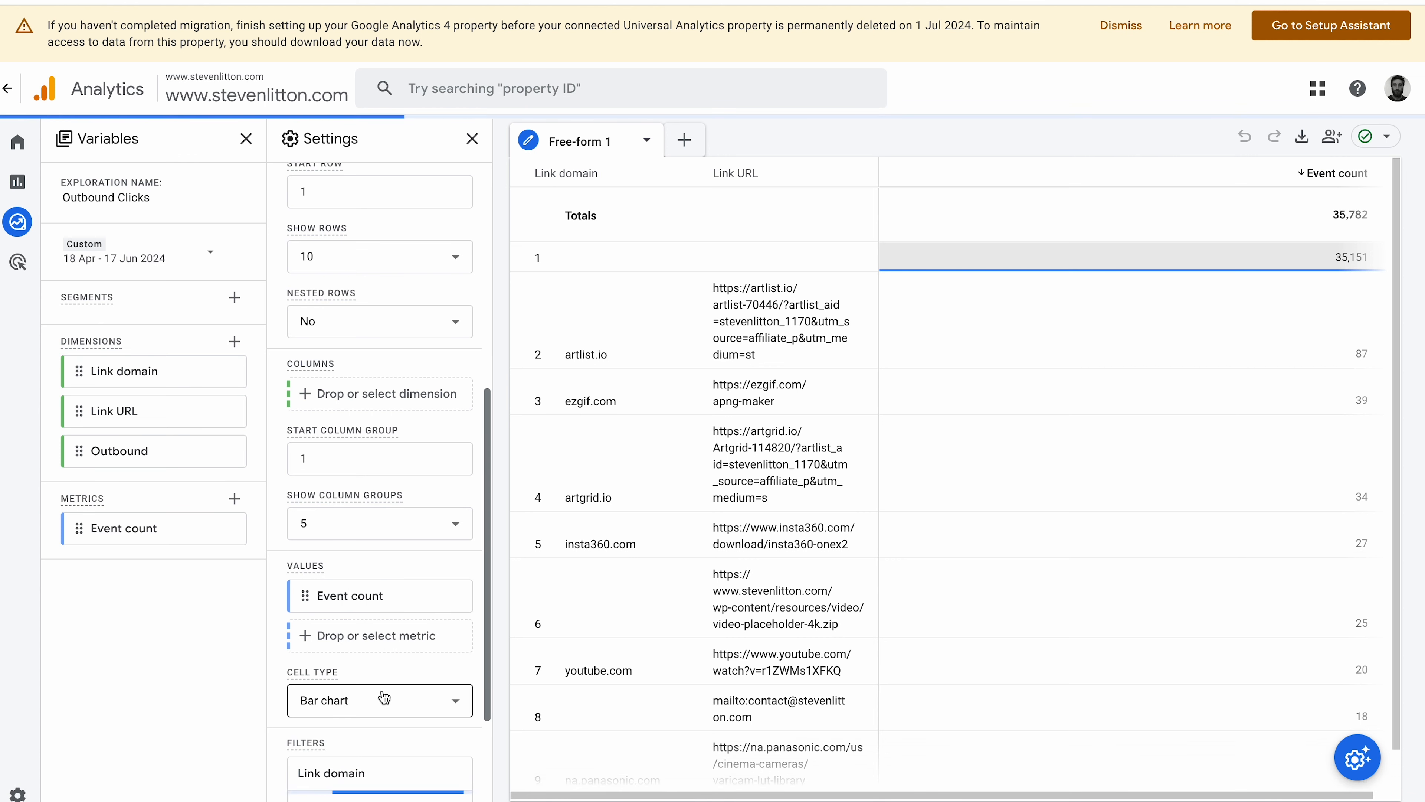
left_click(381, 631)
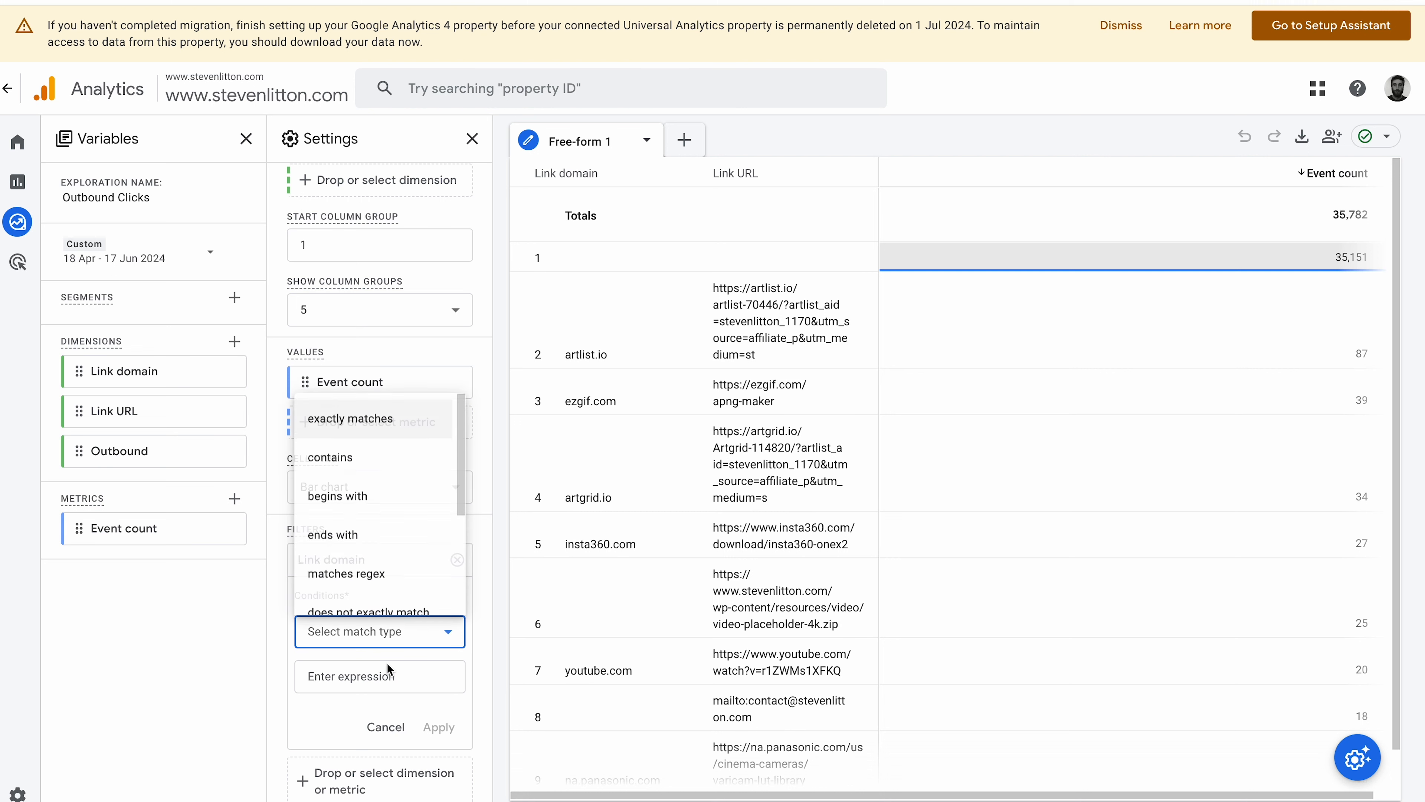
left_click(339, 471)
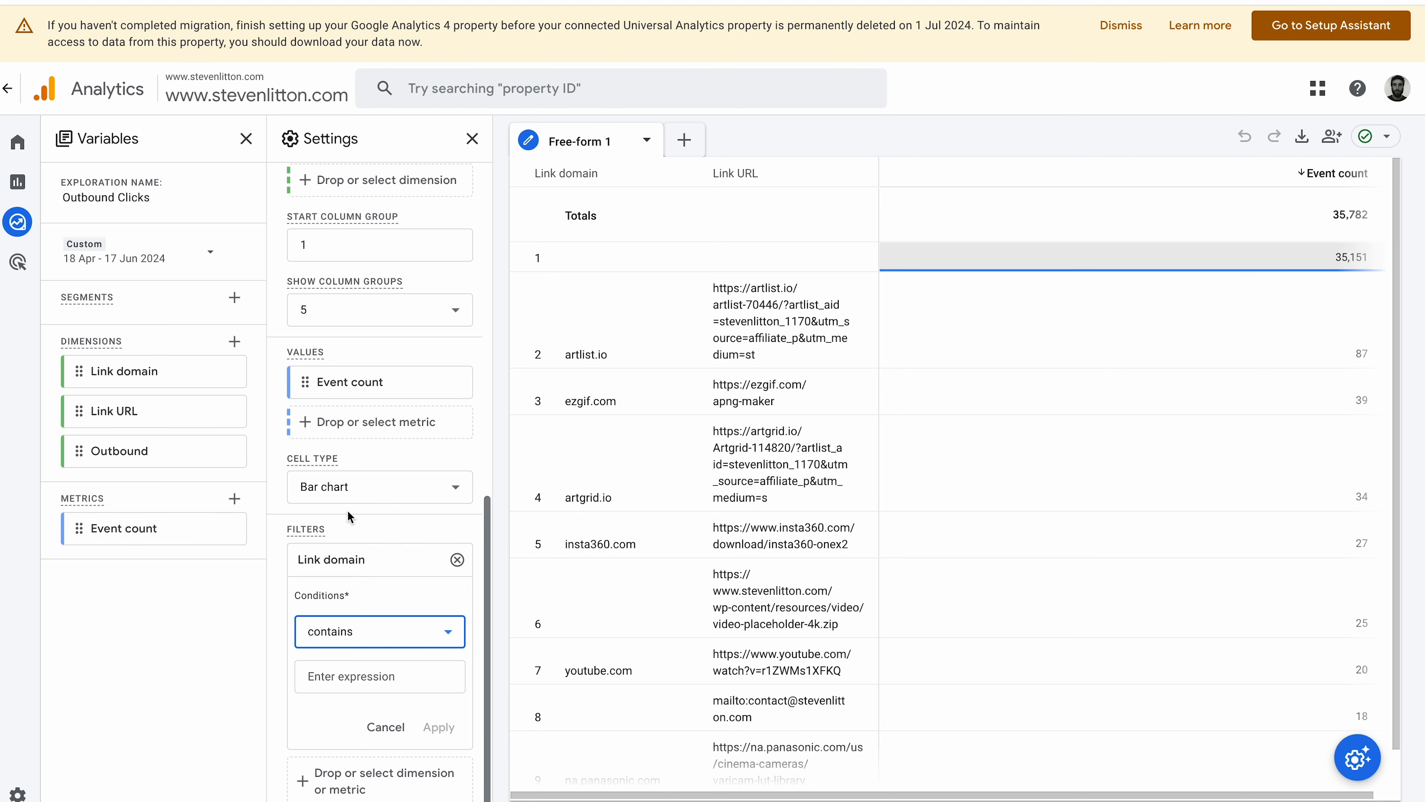
key("Tab")
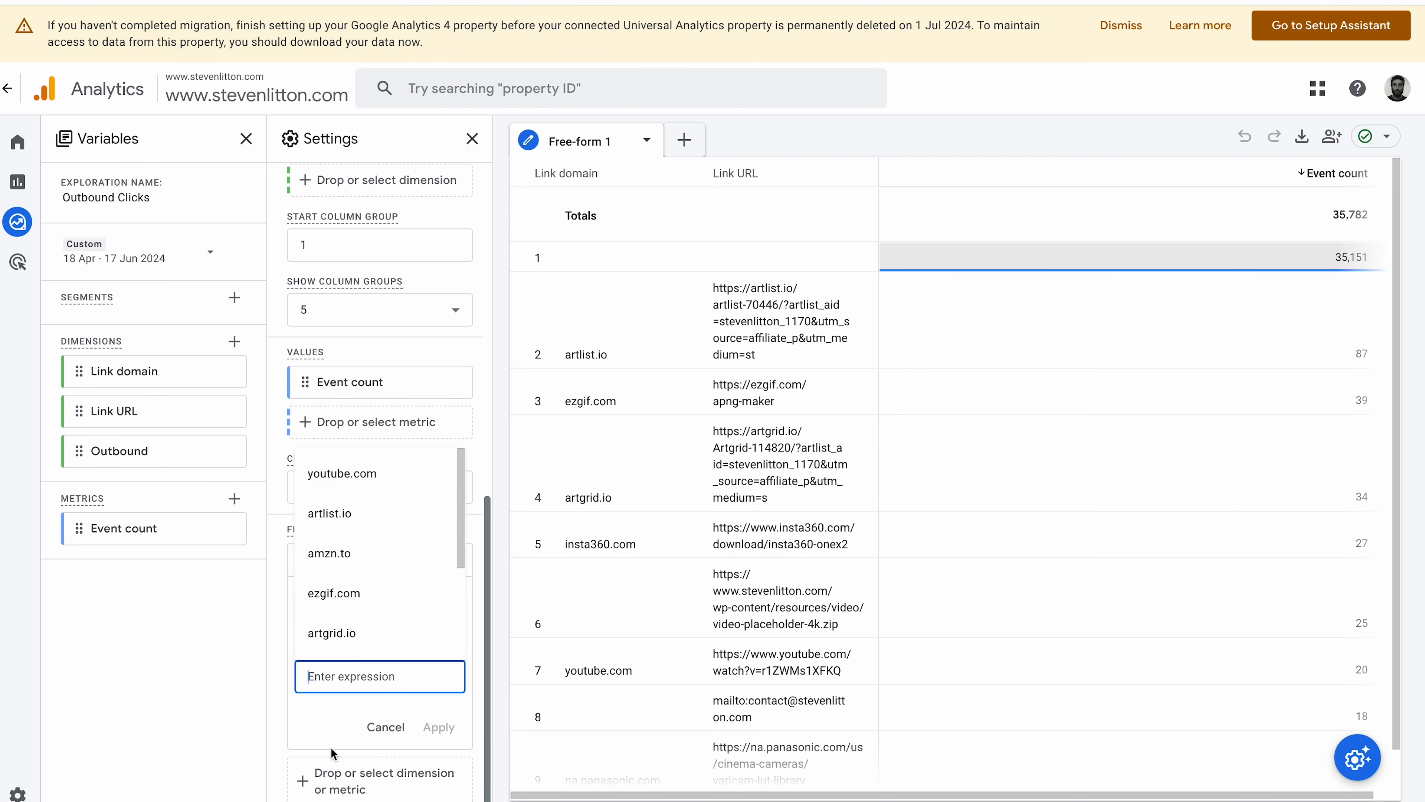
type("a")
key("BackSpace")
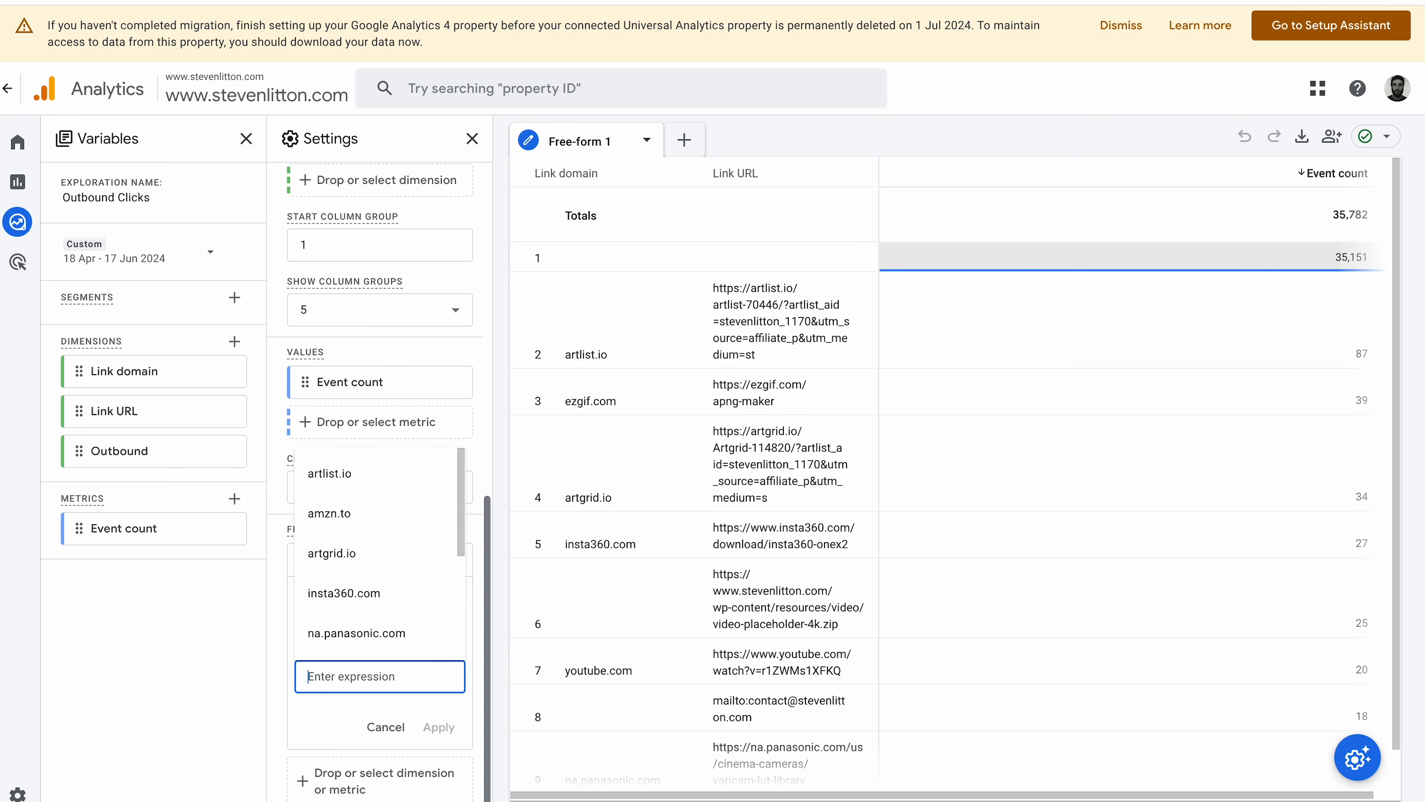
type("insta")
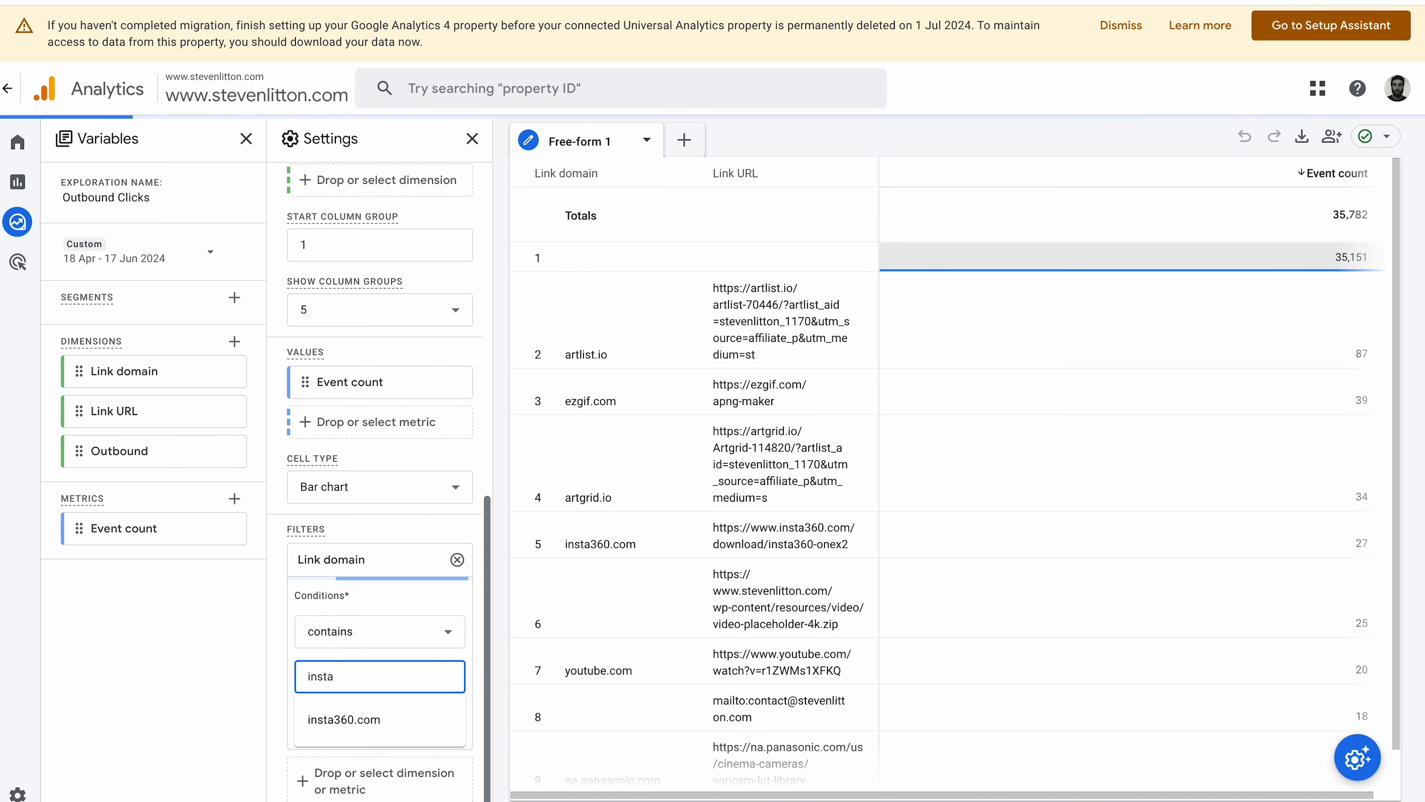
type("360")
left_click(288, 682)
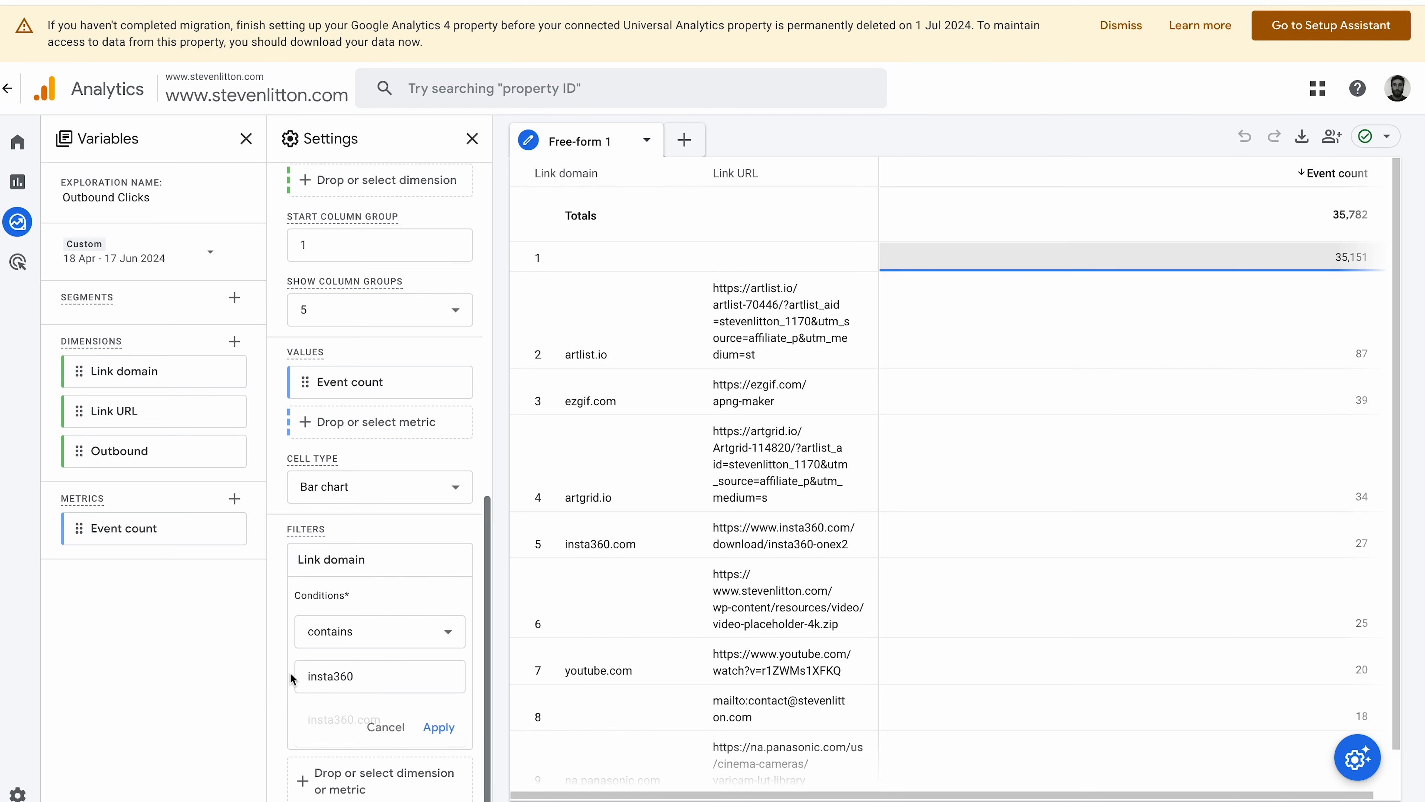
left_click(438, 727)
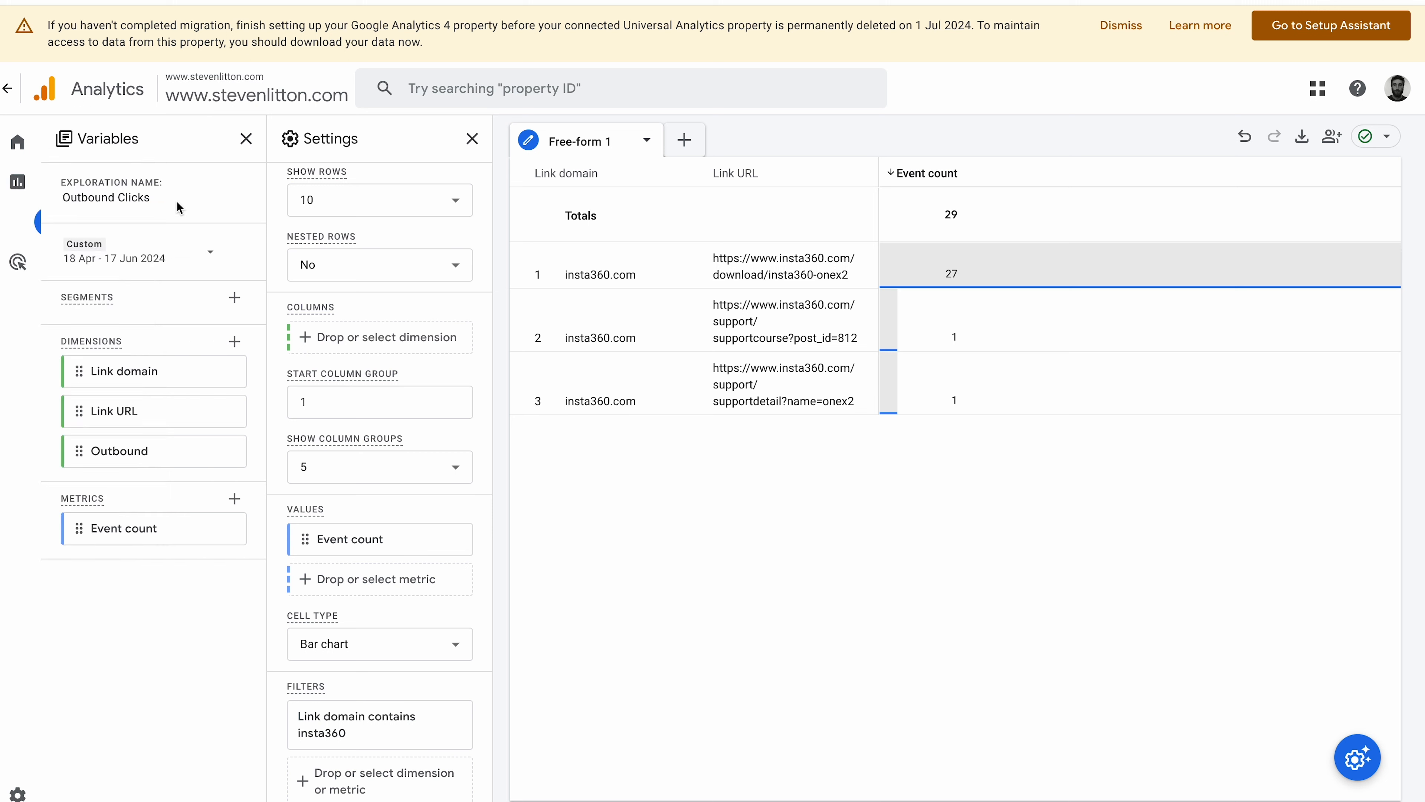
Rename the exploration as "Outbound Clicks (Insta360)".
left_click(139, 196)
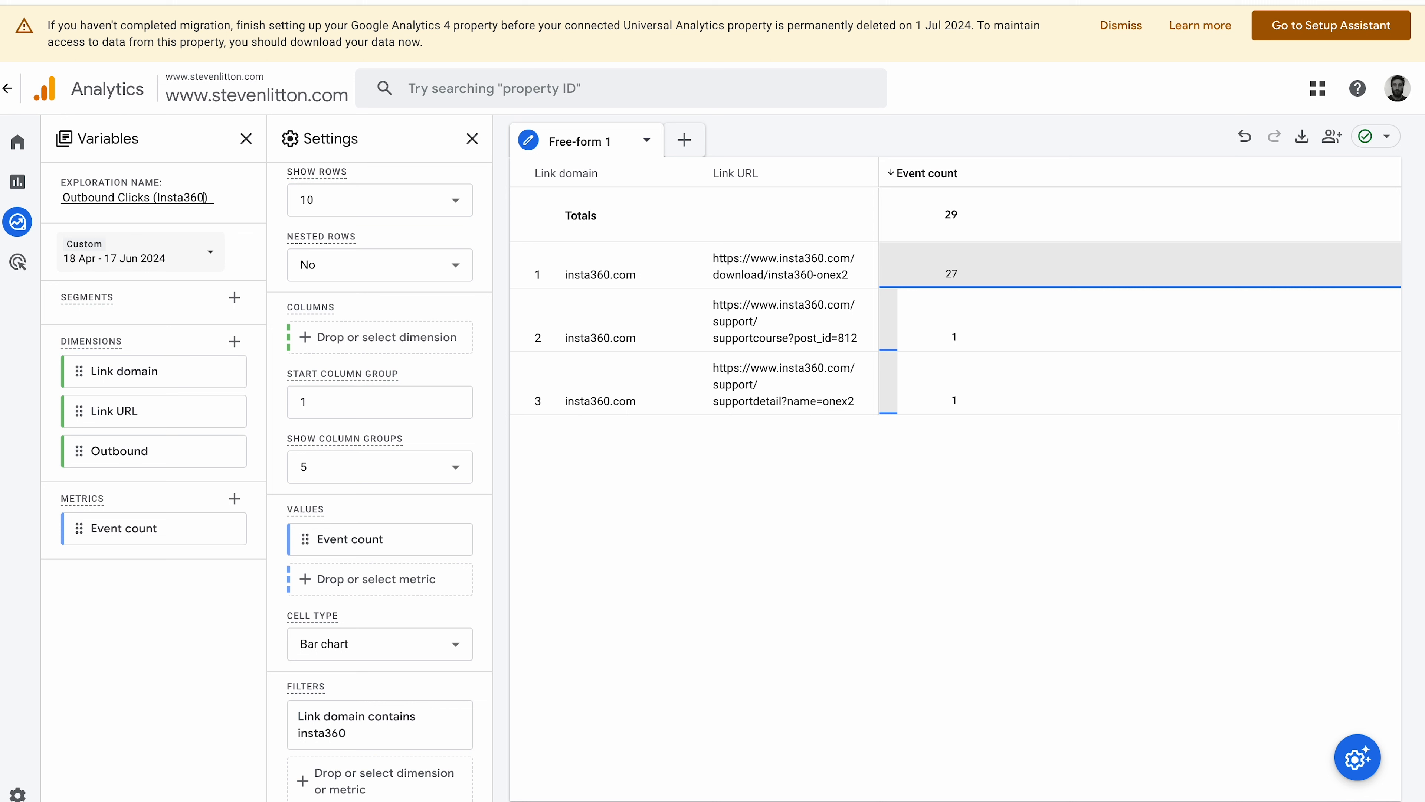
left_click(170, 632)
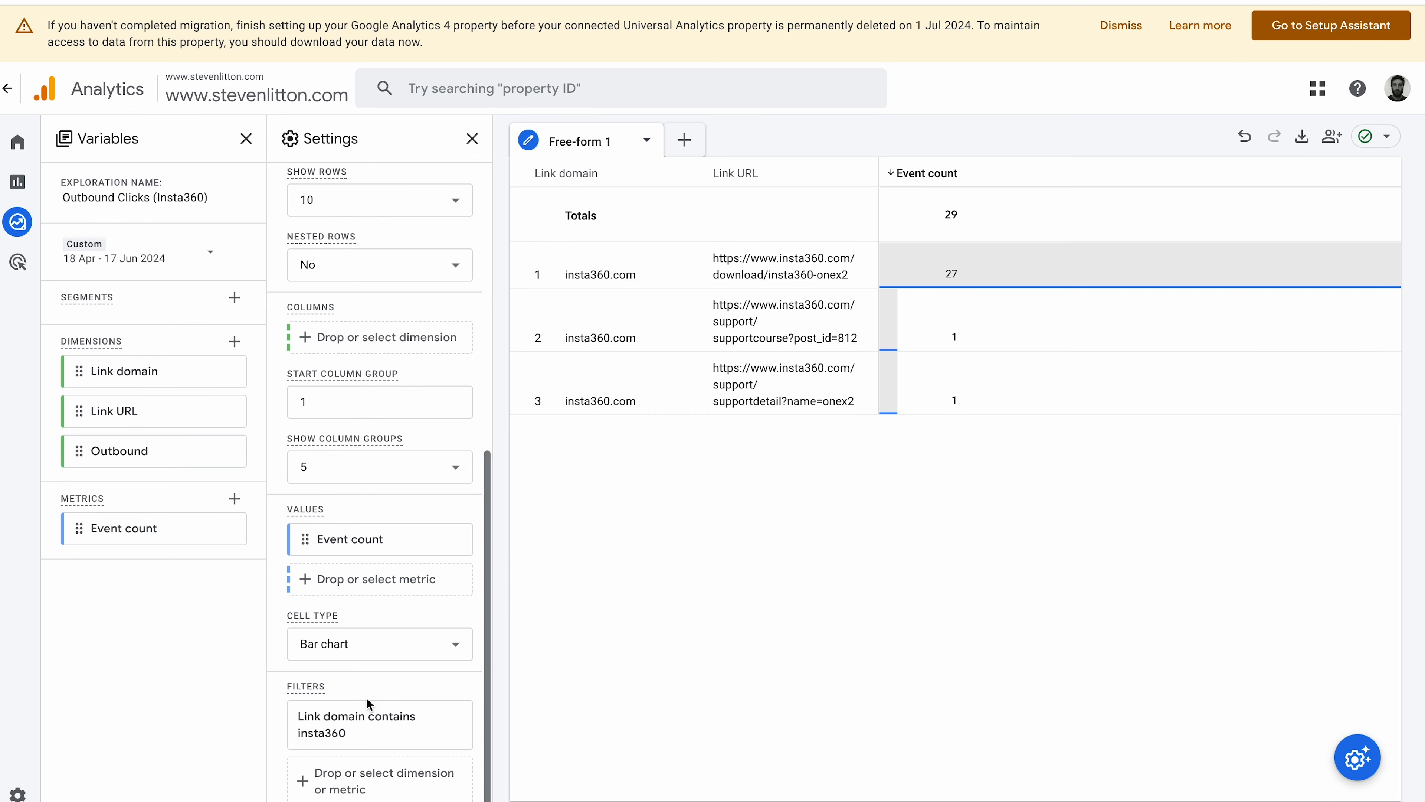
Switch the visualisation to a doughnut chart and remove the insta360 link domain filter.
scroll(365, 615, "up", 5)
scroll(362, 612, "down", 3)
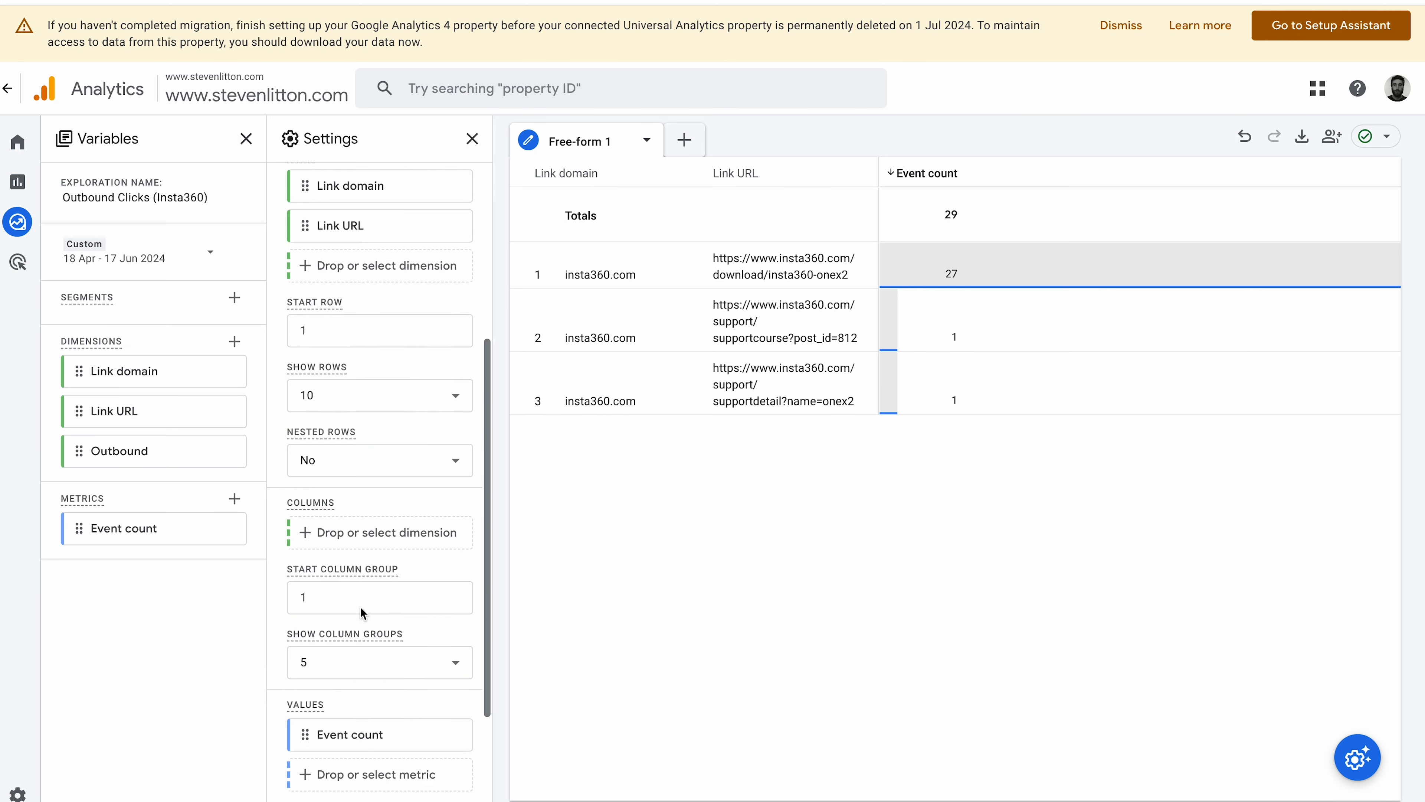
scroll(360, 609, "down", 4)
scroll(382, 547, "up", 8)
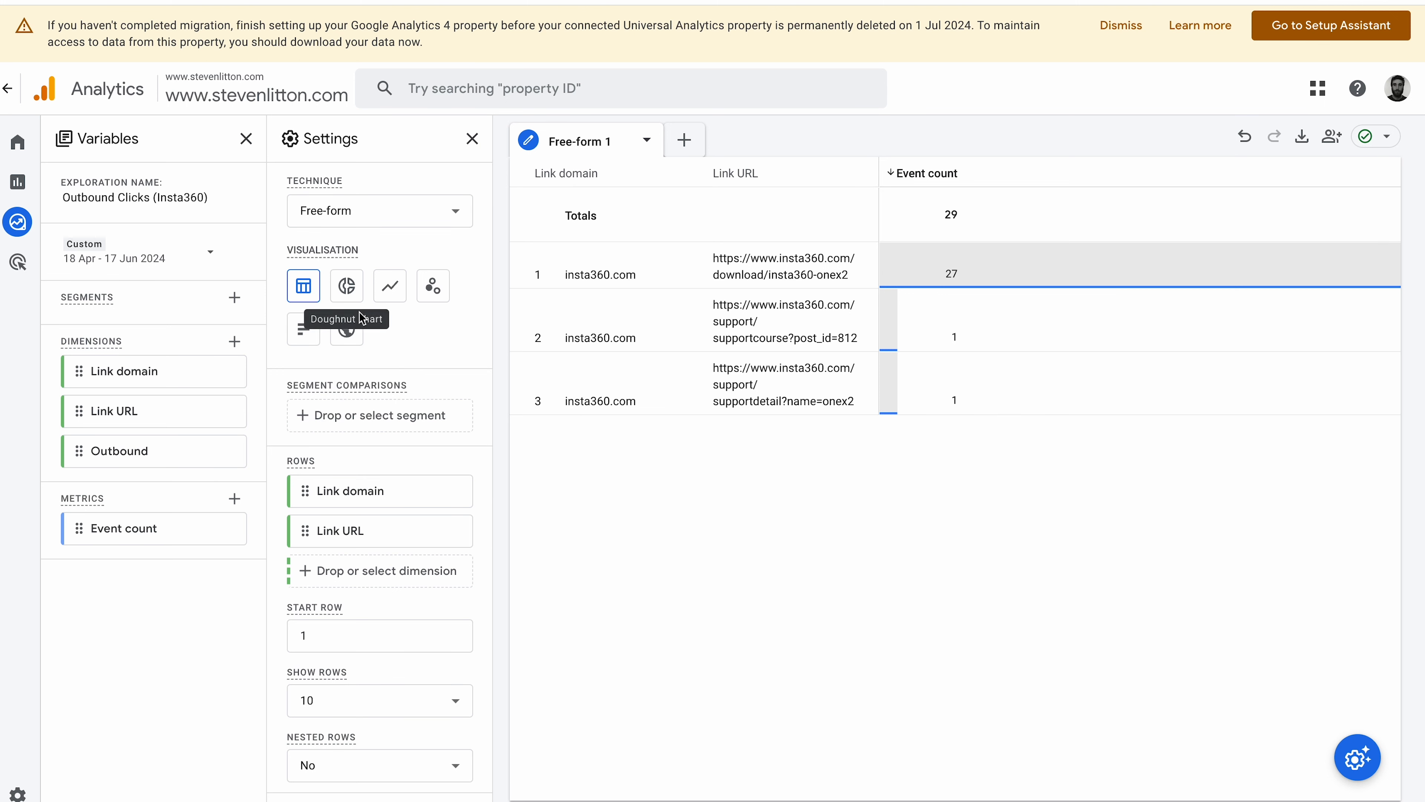
left_click(346, 291)
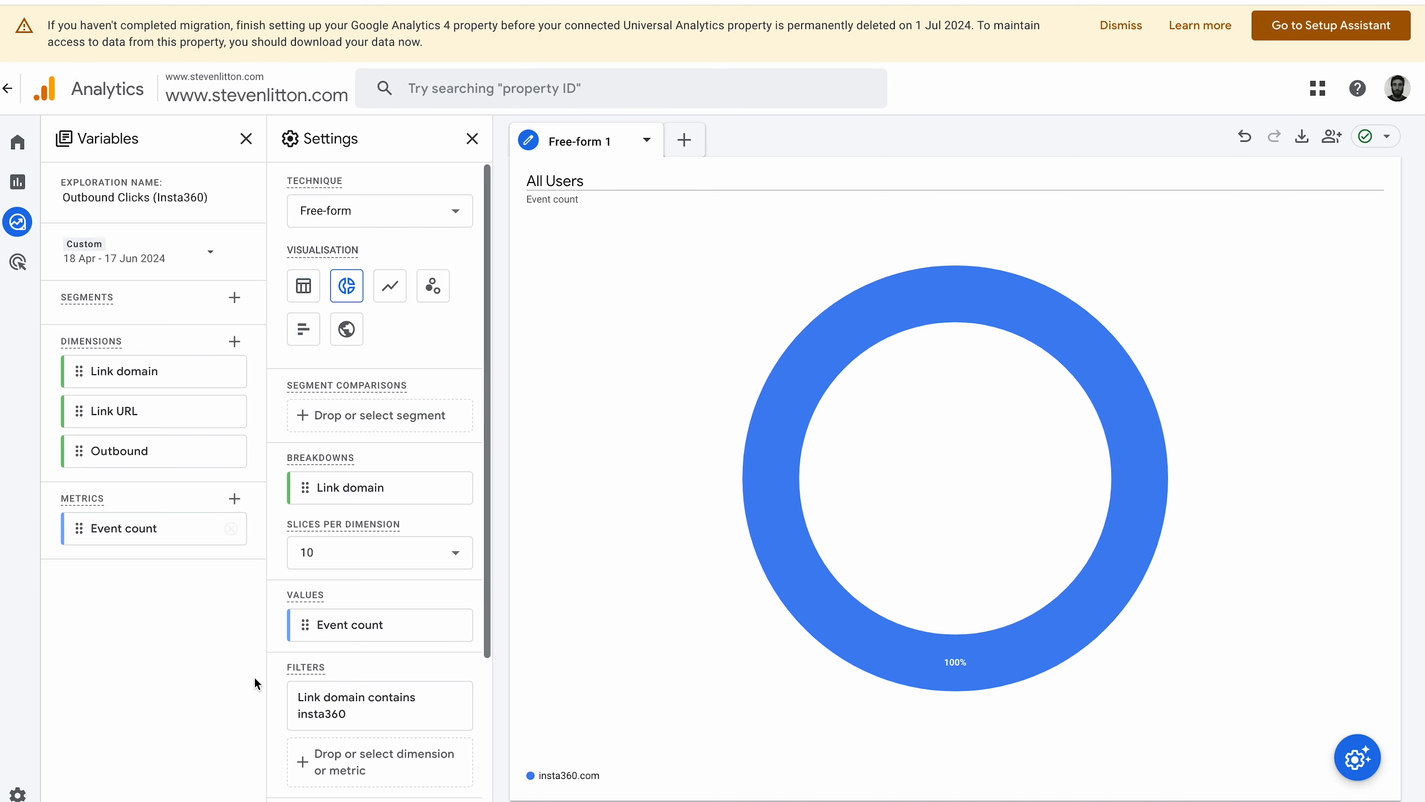
left_click(458, 705)
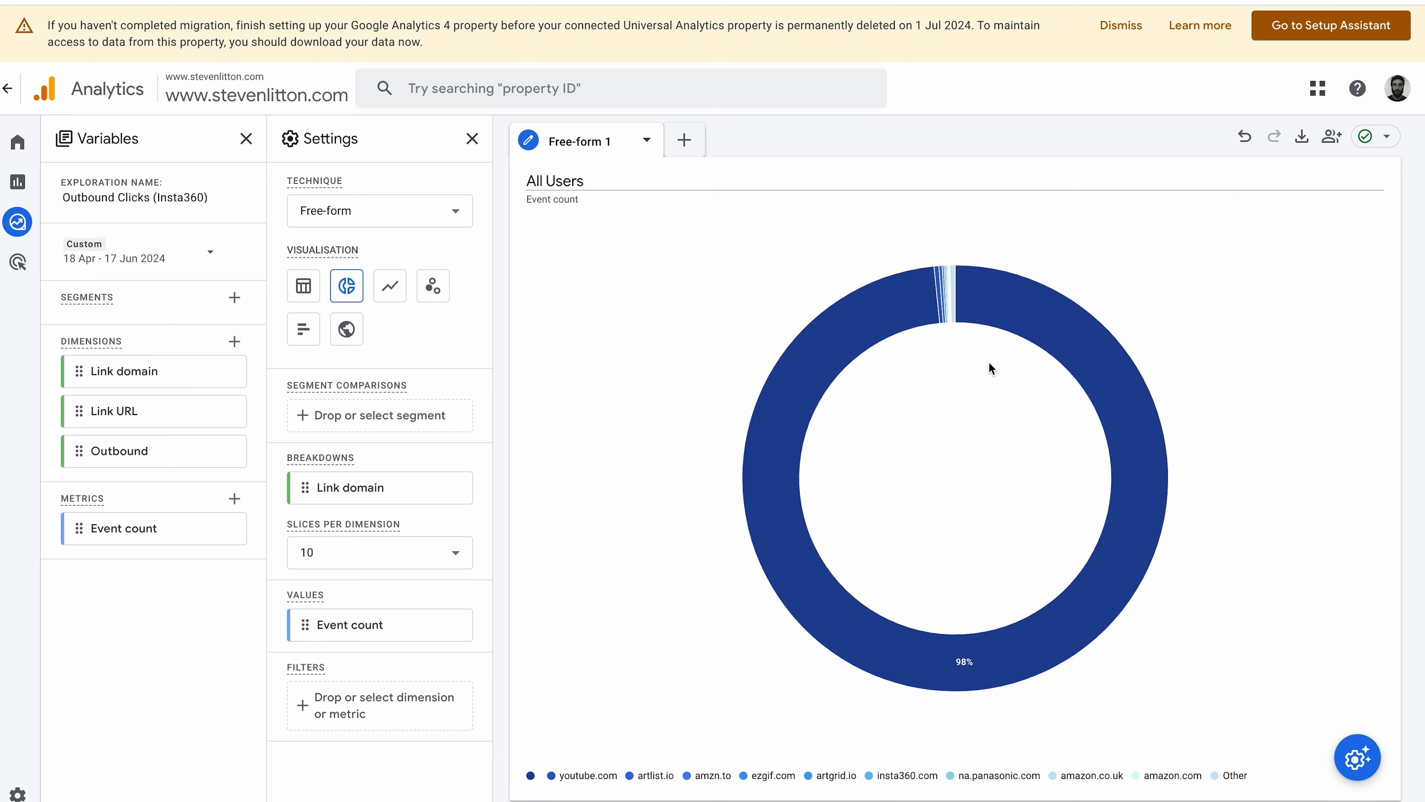
mouse_move(957, 661)
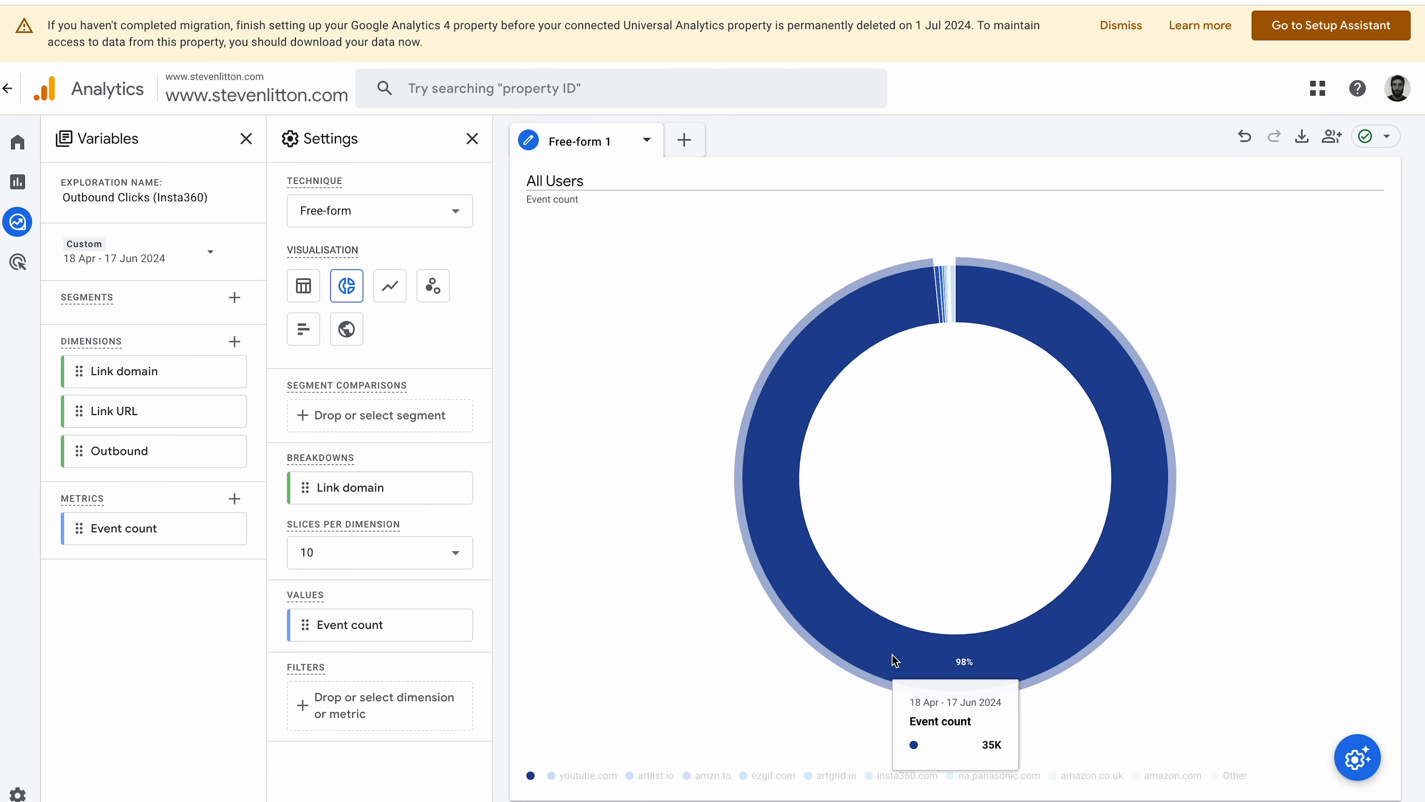
Try the line chart, scatter plot, bar chart and geo map visualisations, and return to the table view.
left_click(336, 216)
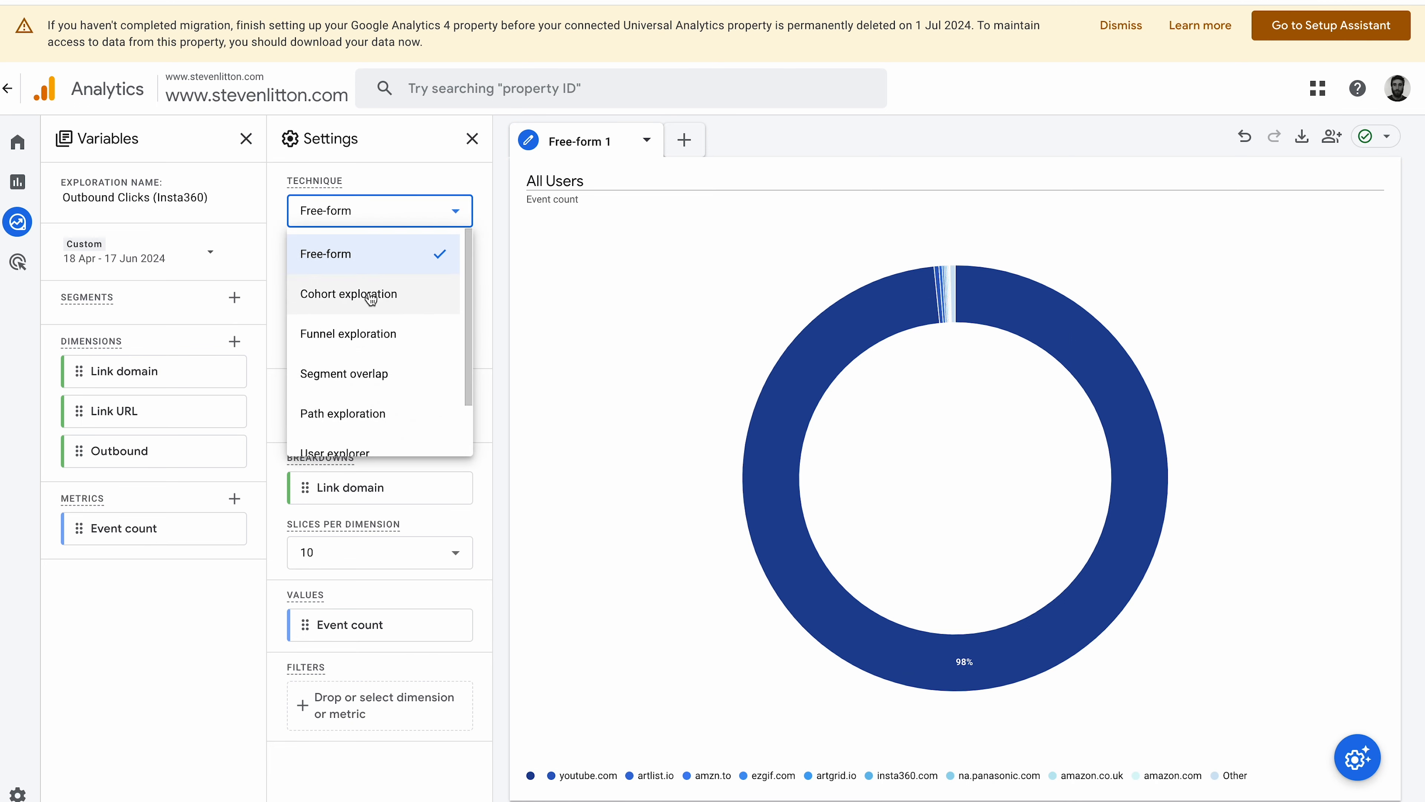
left_click(553, 264)
left_click(390, 286)
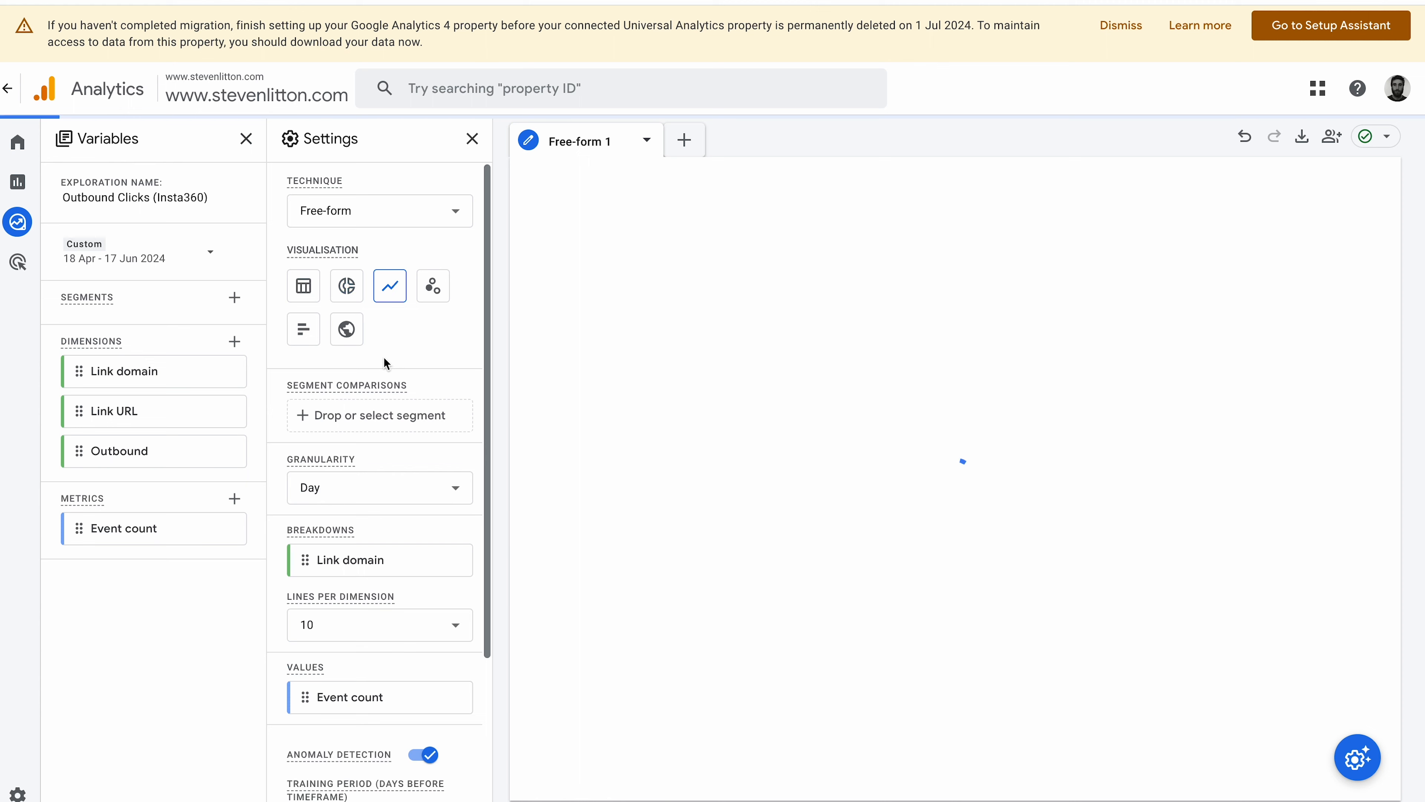
left_click(419, 299)
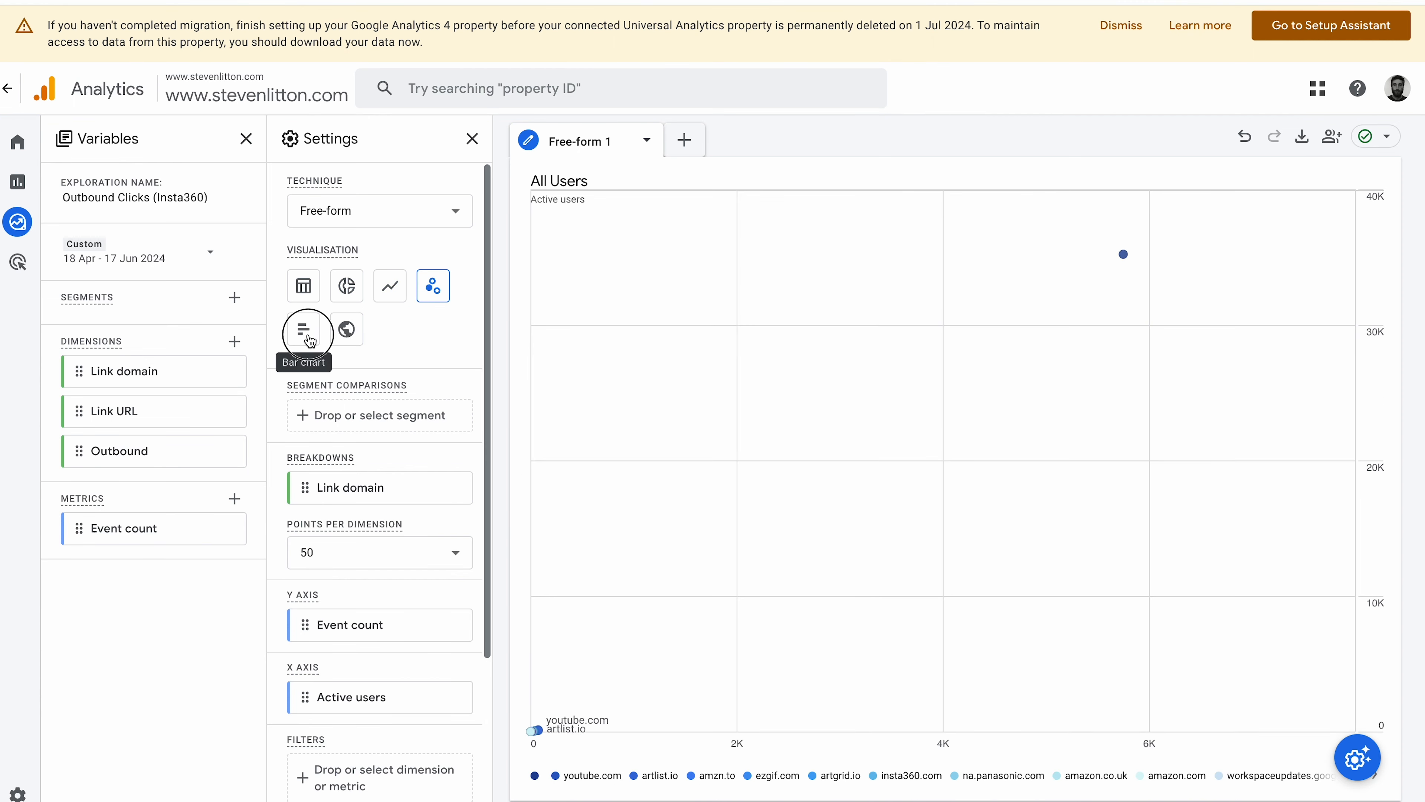
left_click(307, 337)
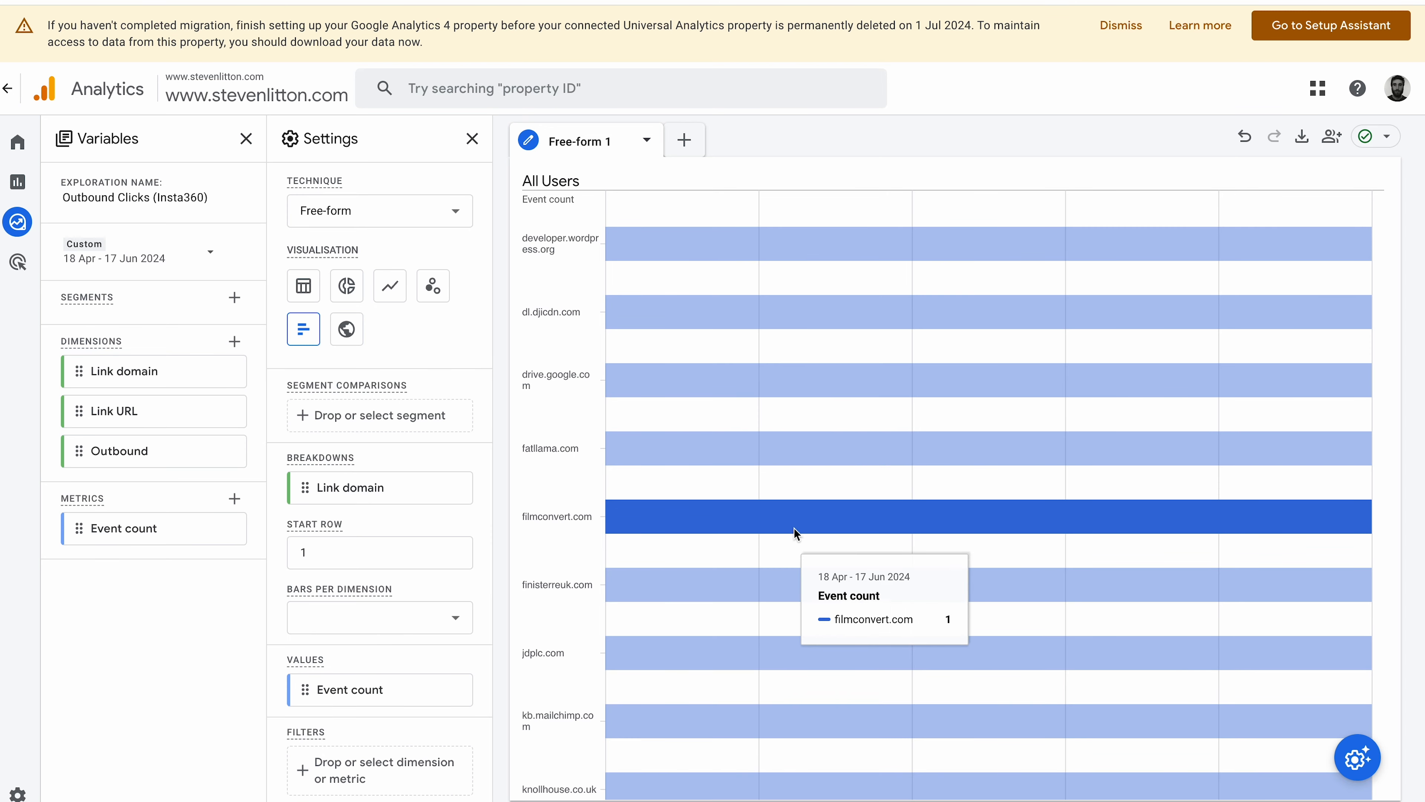
left_click(346, 329)
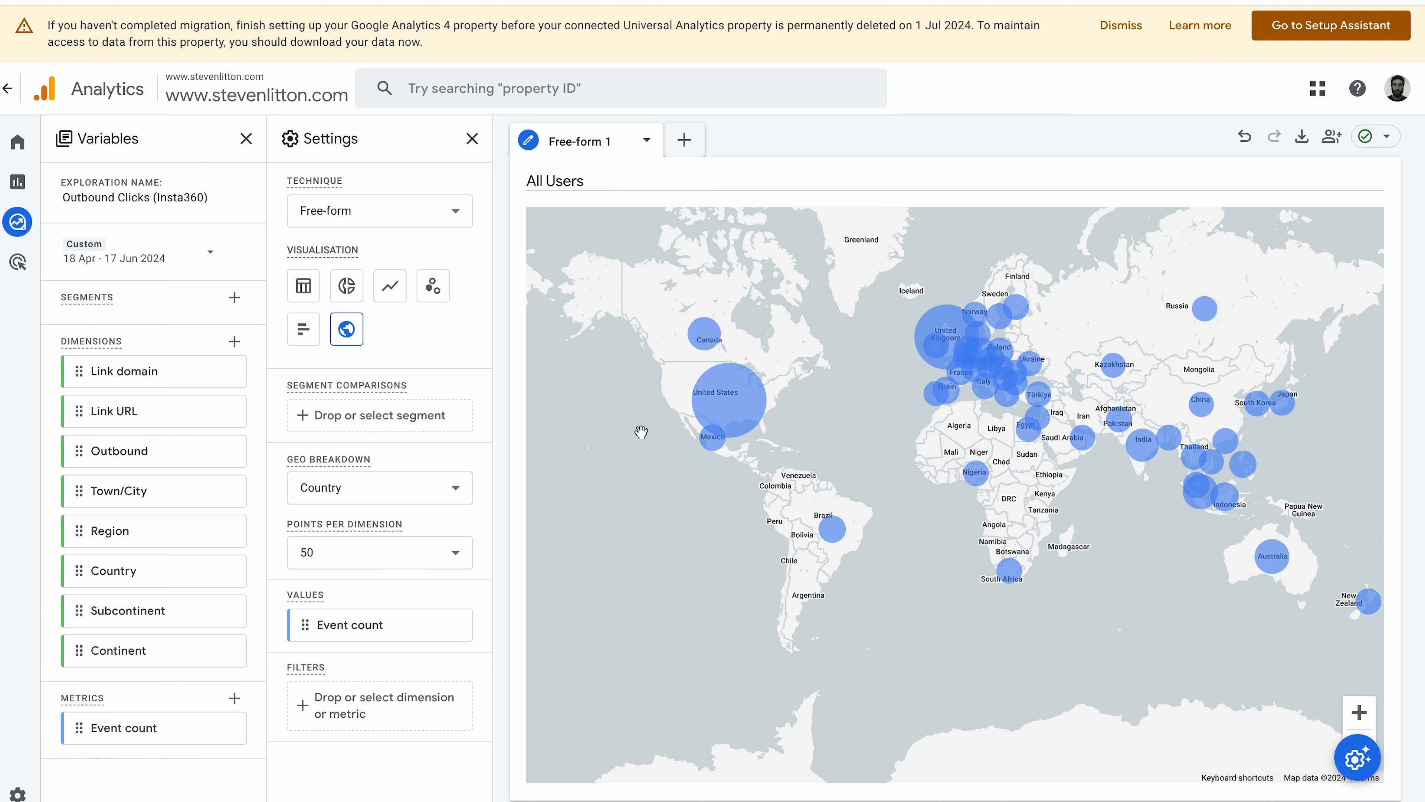
left_click(303, 286)
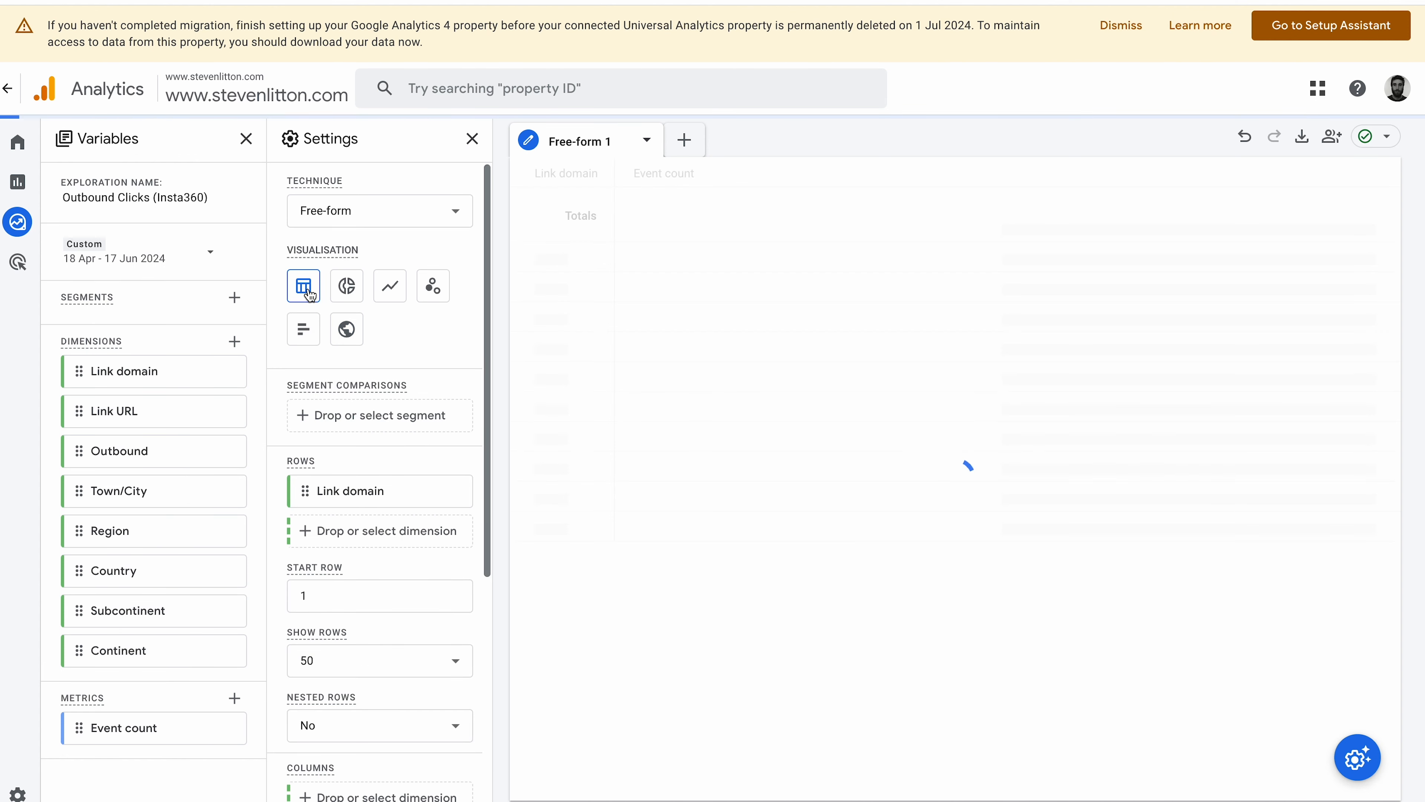